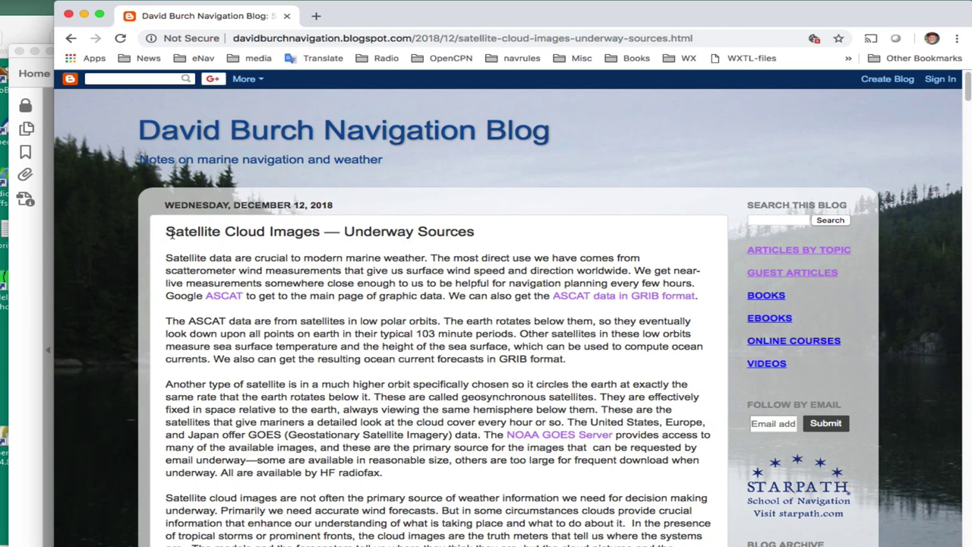
# - Scroll the blog post past the intro and Table 1 to the NWS satellite map areas figure
pyautogui.scroll(-2, 404, 320)
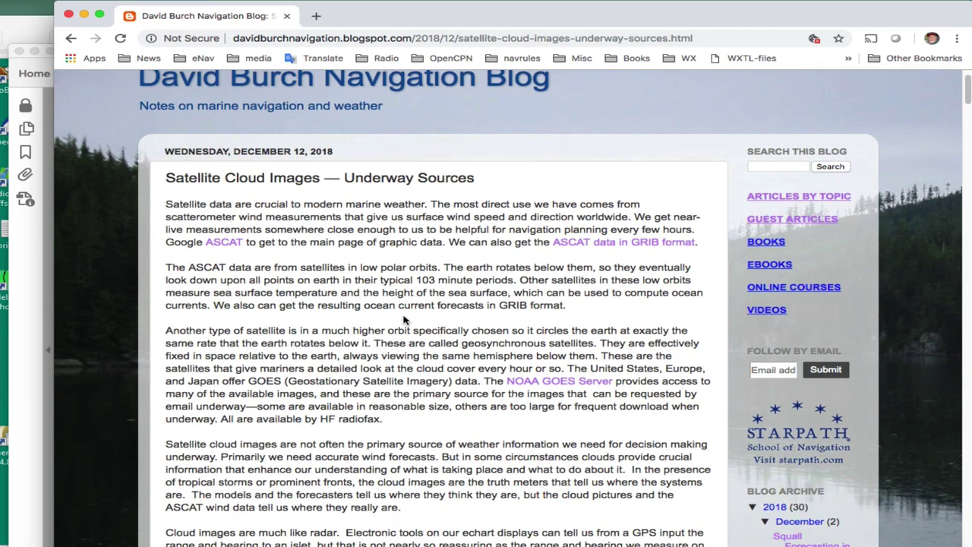
pyautogui.scroll(-10, 404, 320)
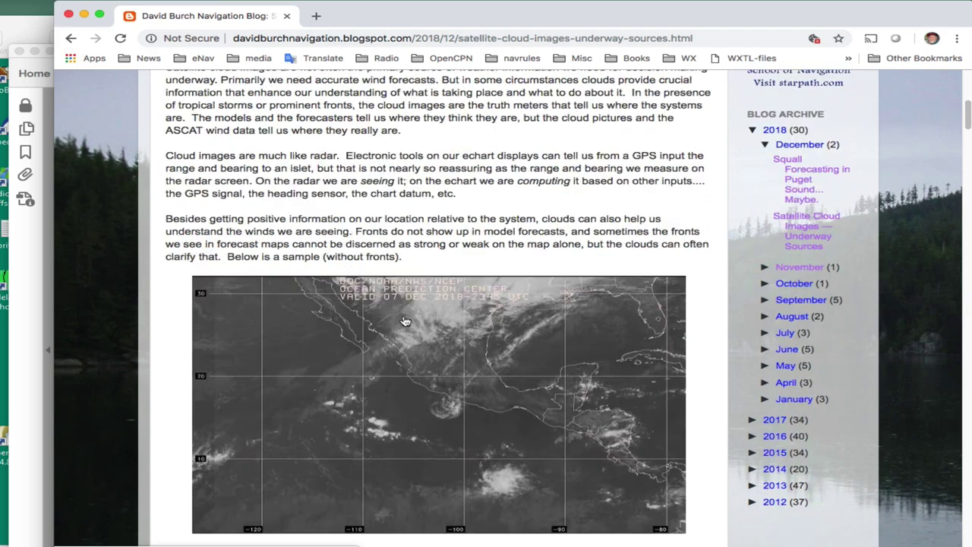
pyautogui.scroll(-13, 405, 321)
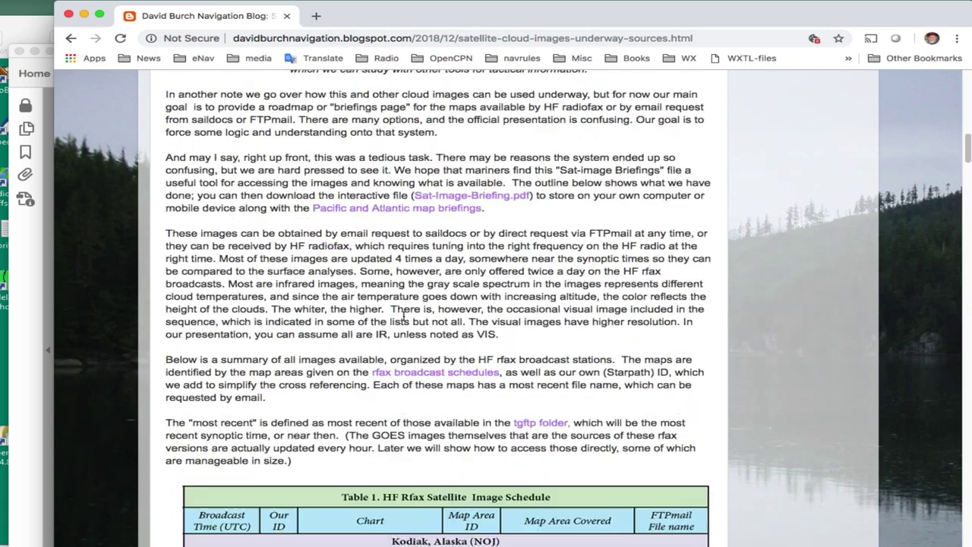
pyautogui.scroll(-2, 404, 317)
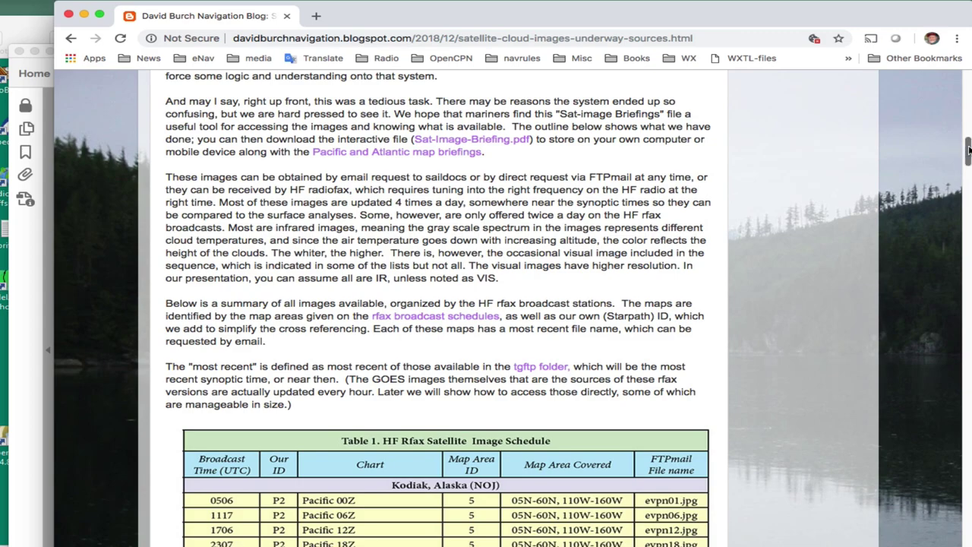
pyautogui.moveTo(969, 150); pyautogui.dragTo(951, 249)
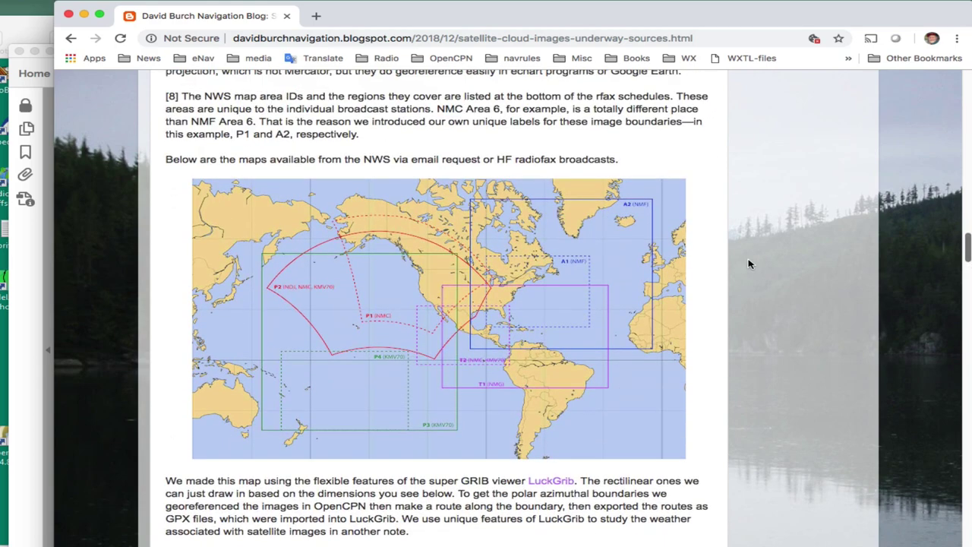
pyautogui.click(559, 274)
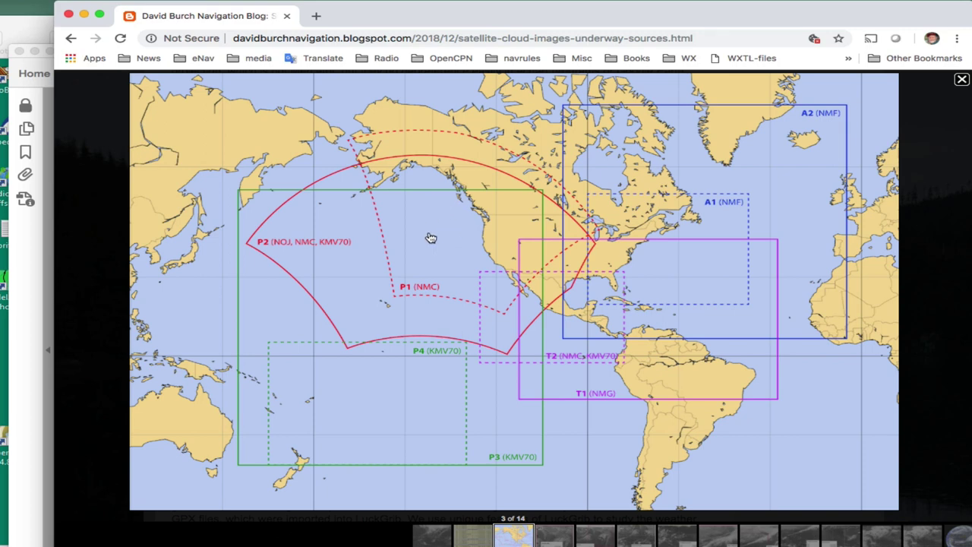
pyautogui.press('Left')
pyautogui.press('Left')
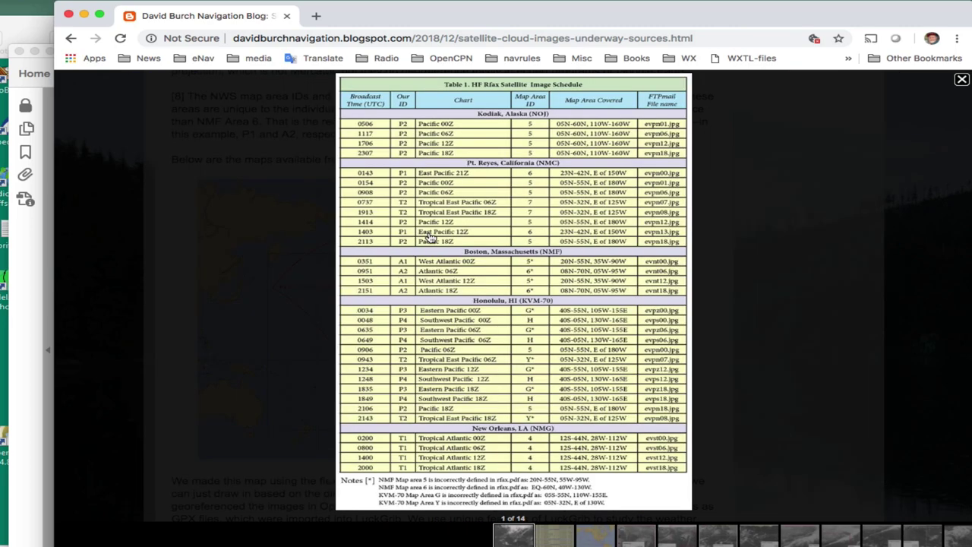
pyautogui.press('Right')
pyautogui.press('Right')
pyautogui.press('Right')
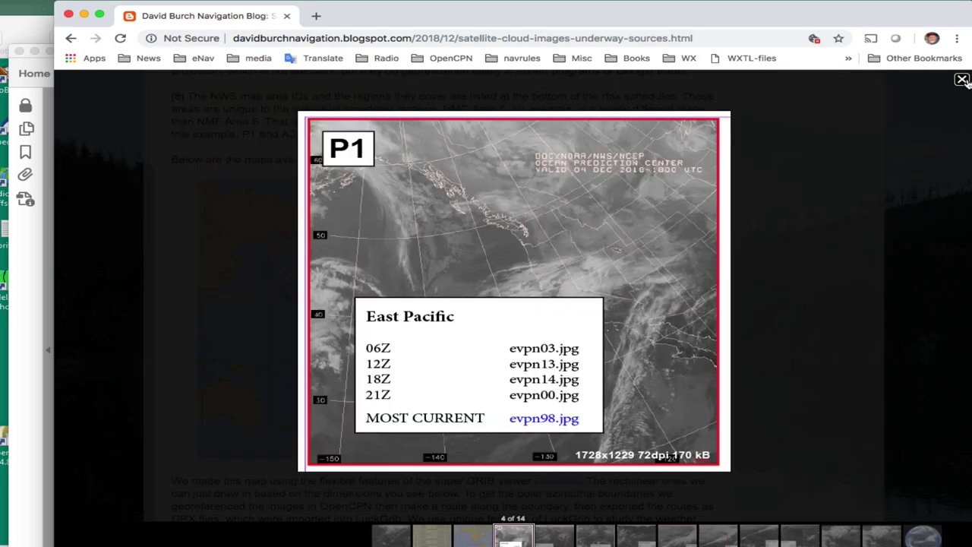
pyautogui.click(963, 79)
pyautogui.click(420, 285)
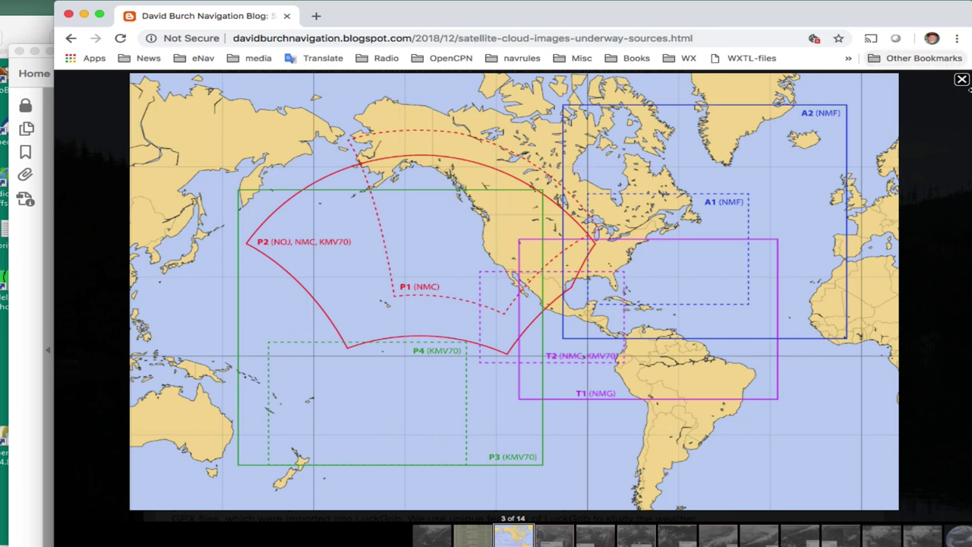
pyautogui.click(962, 81)
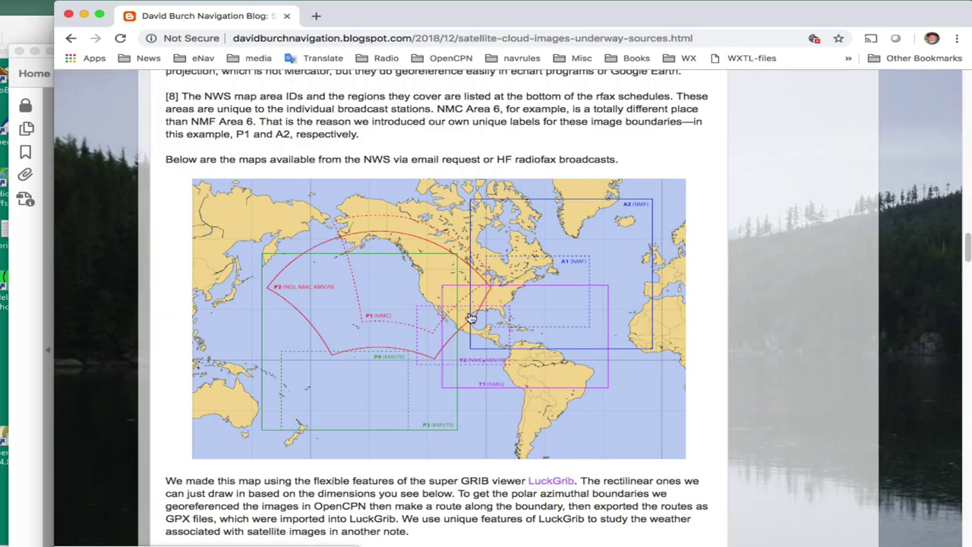
pyautogui.scroll(-1, 471, 317)
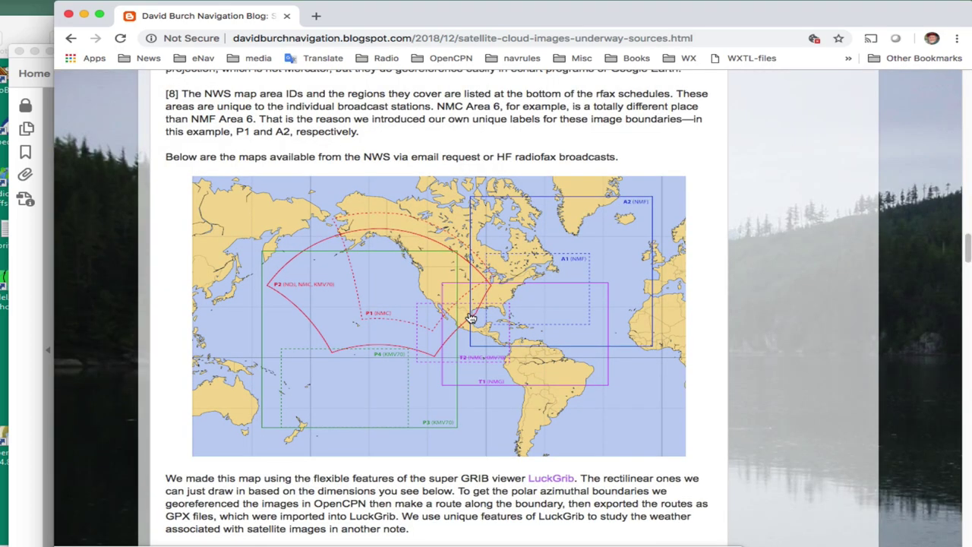
pyautogui.scroll(-10, 470, 318)
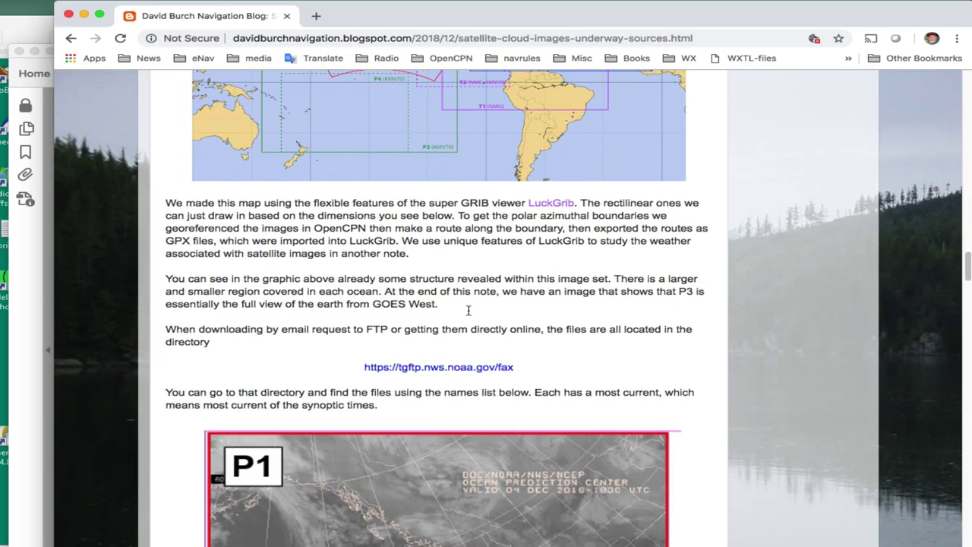
pyautogui.scroll(-8, 469, 311)
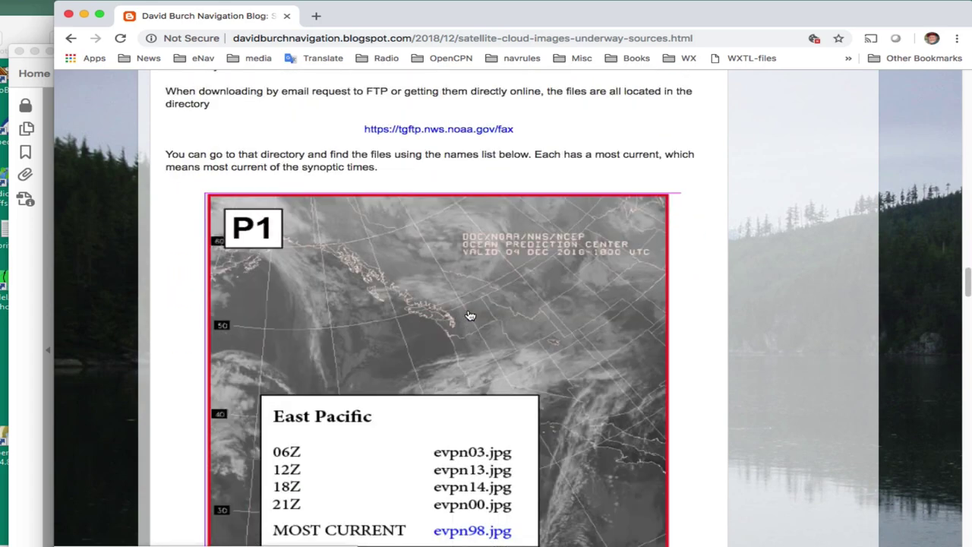
pyautogui.scroll(-6, 470, 315)
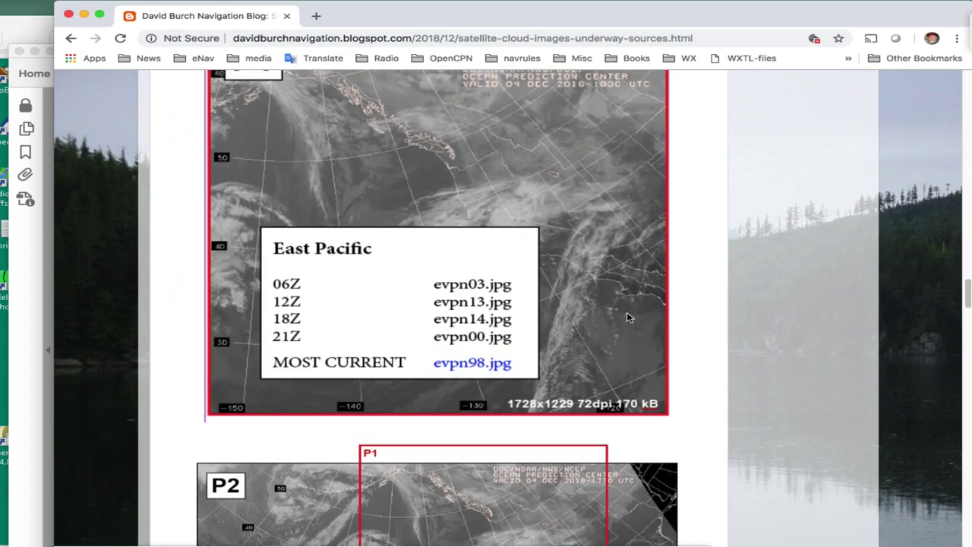
pyautogui.scroll(-1, 597, 313)
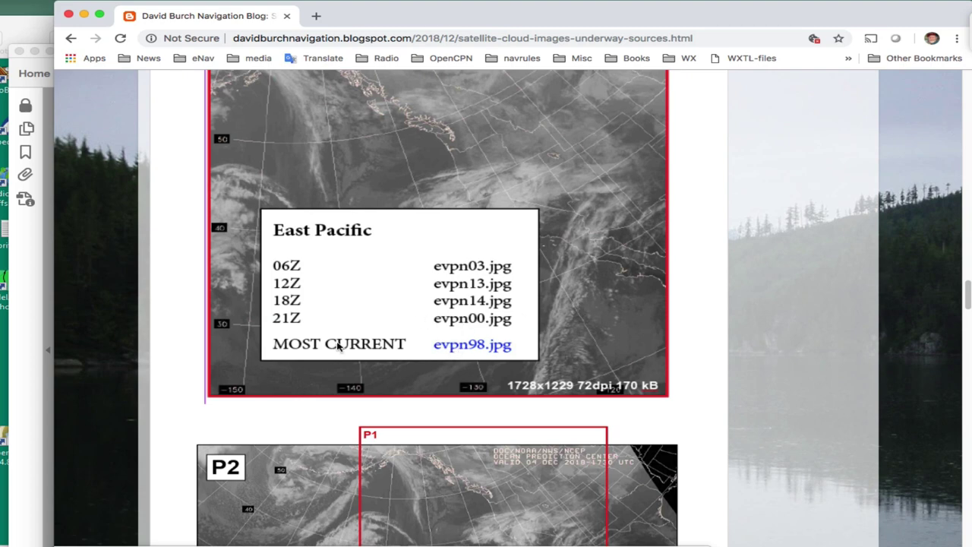
pyautogui.scroll(-3, 555, 341)
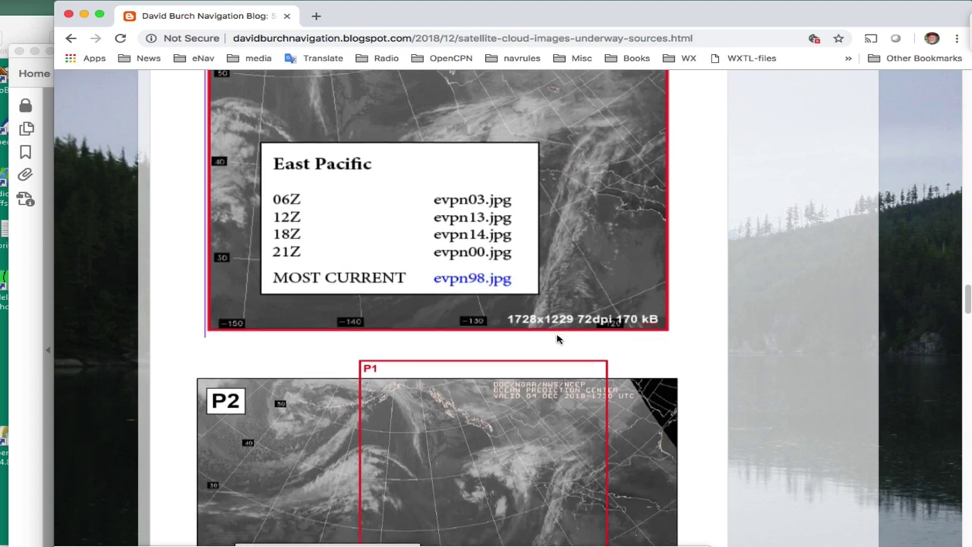
pyautogui.scroll(-20, 556, 339)
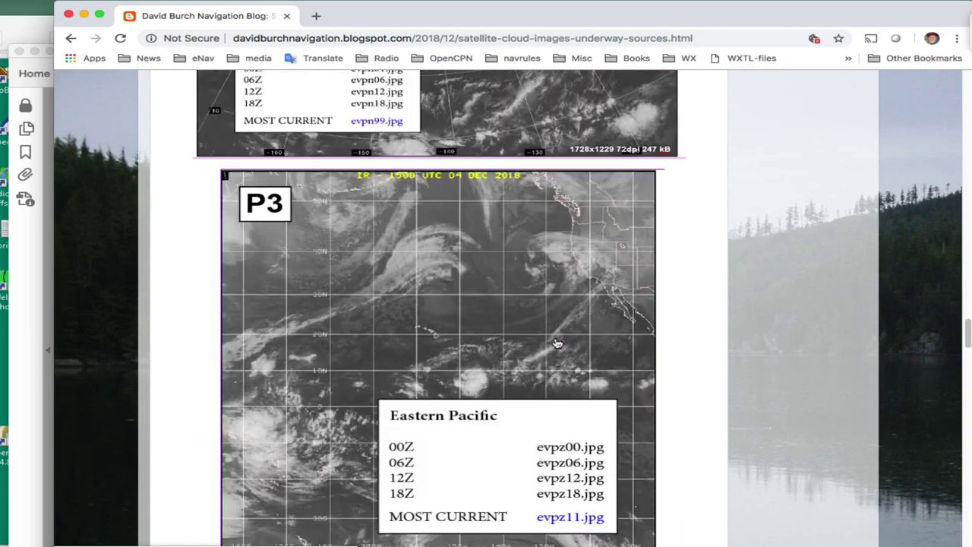
pyautogui.scroll(-20, 555, 342)
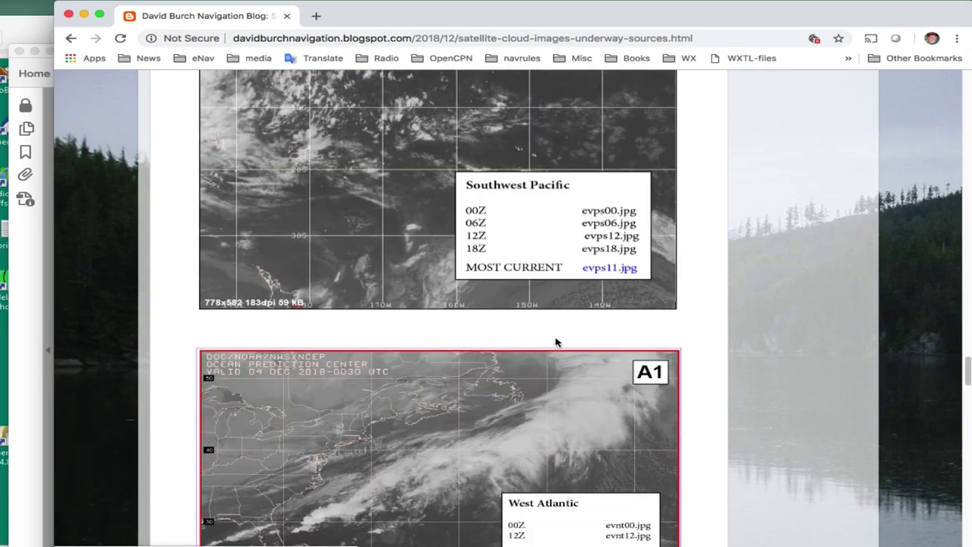
pyautogui.scroll(-20, 555, 342)
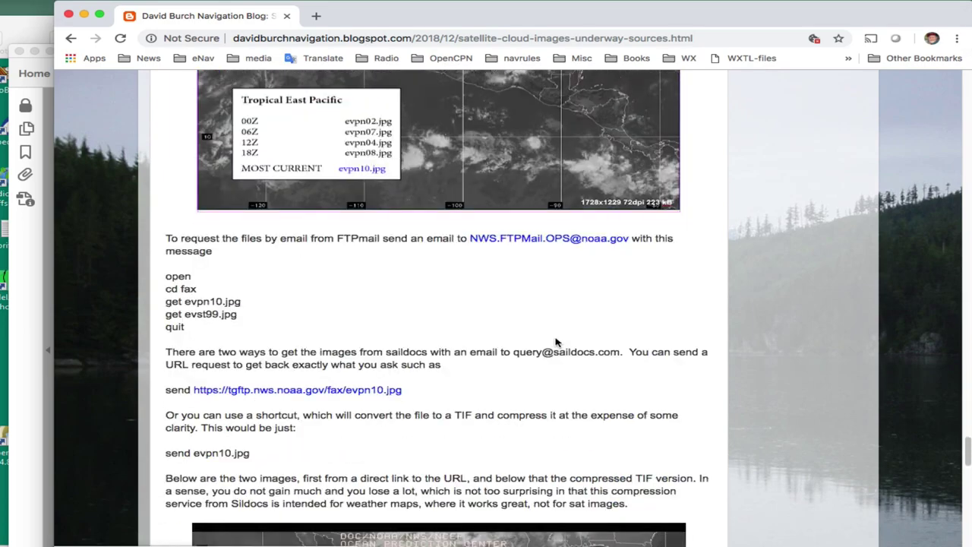
pyautogui.scroll(-6, 604, 344)
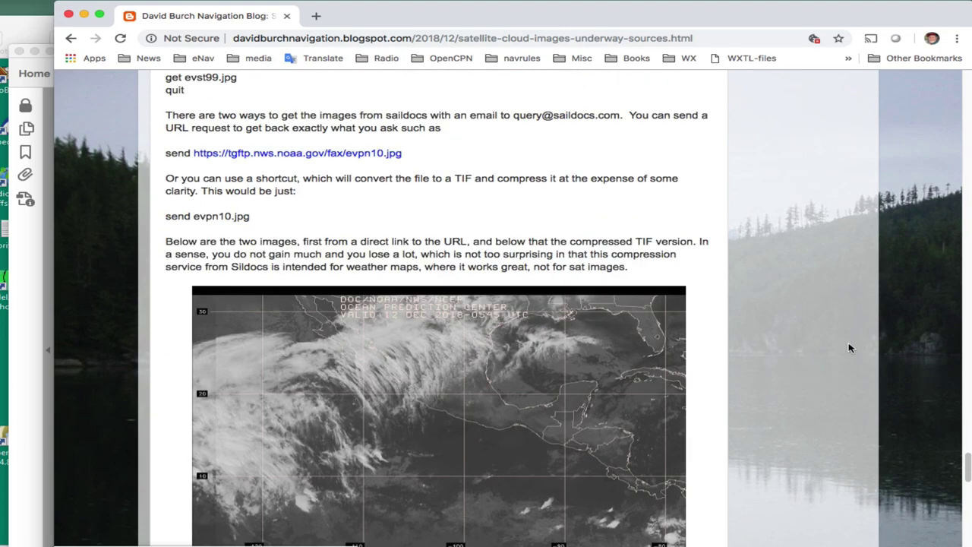
pyautogui.moveTo(967, 467); pyautogui.dragTo(908, 243)
# - Scroll up to Table 1, the HF Rfax Satellite Image Schedule, then down to the New Orleans rows and notes
pyautogui.scroll(15, 908, 243)
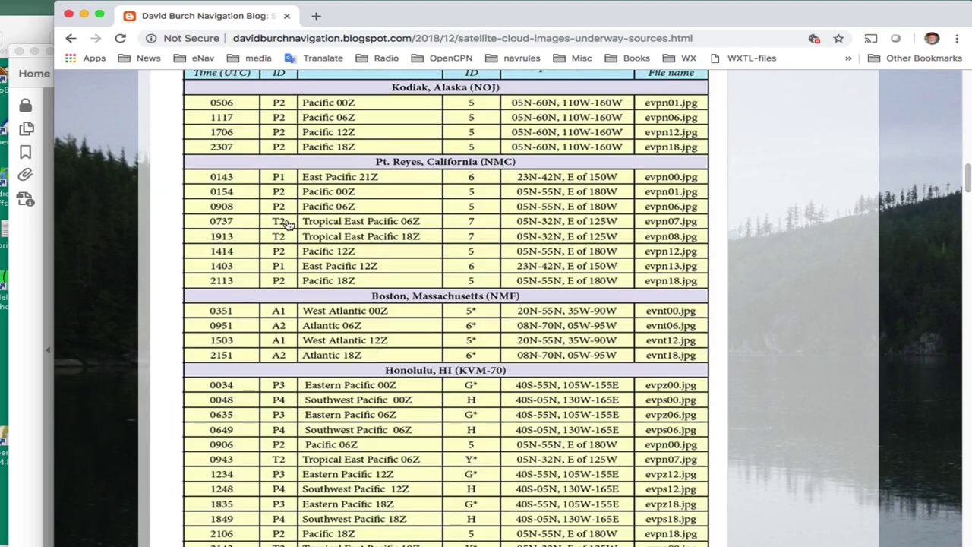
pyautogui.scroll(3, 288, 219)
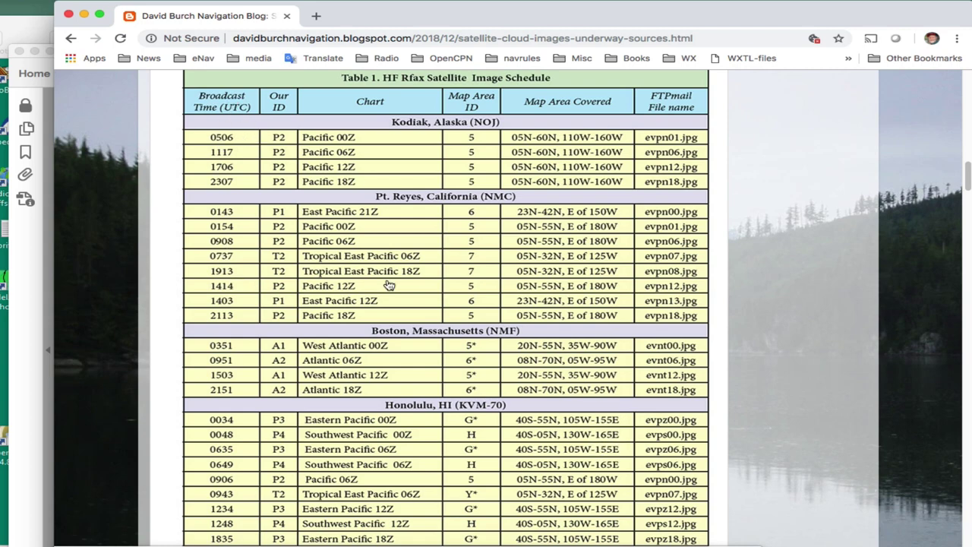
pyautogui.scroll(-2, 499, 335)
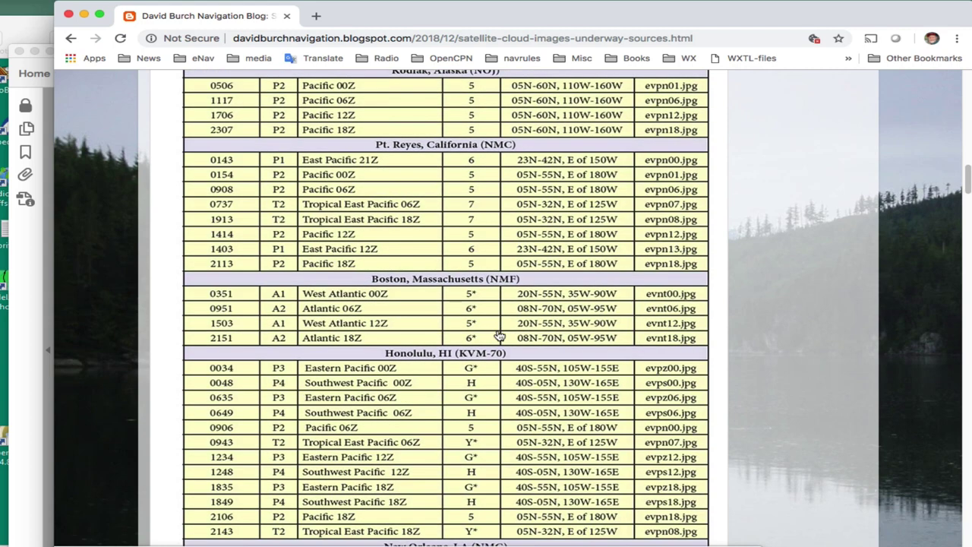
pyautogui.scroll(-7, 499, 335)
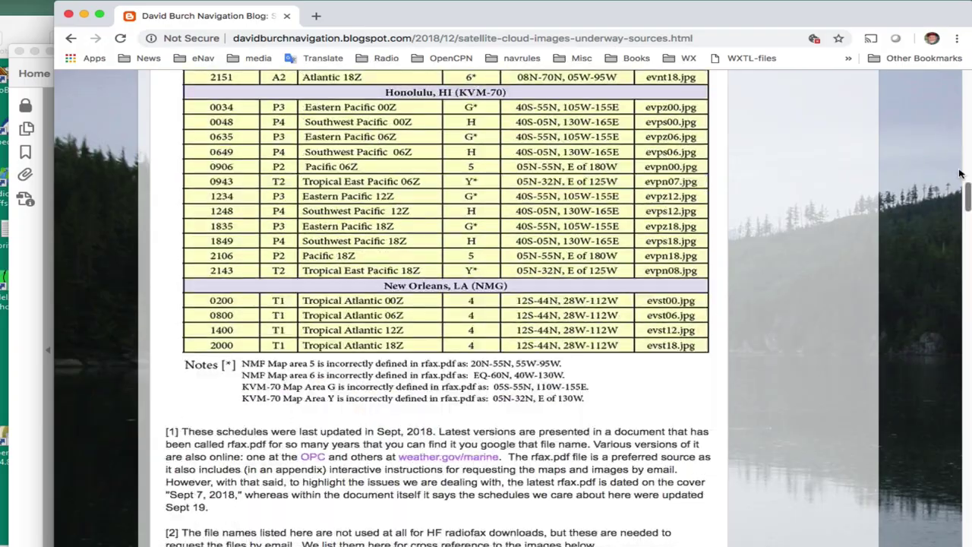
# - Move the Chrome window to the bottom-right corner to uncover Sat-Image-Briefing.pdf in Acrobat
pyautogui.moveTo(961, 175); pyautogui.dragTo(925, 493)
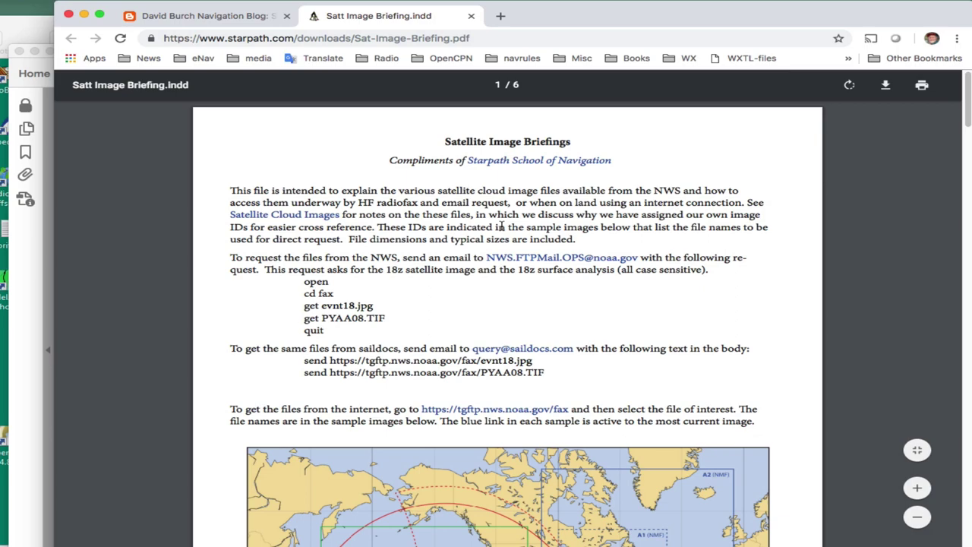
pyautogui.scroll(-15, 502, 225)
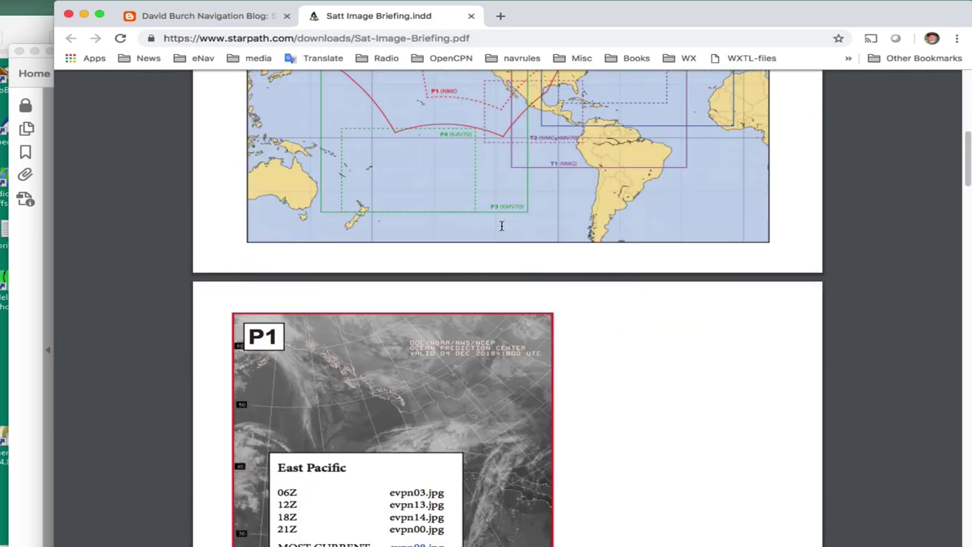
pyautogui.scroll(-10, 501, 226)
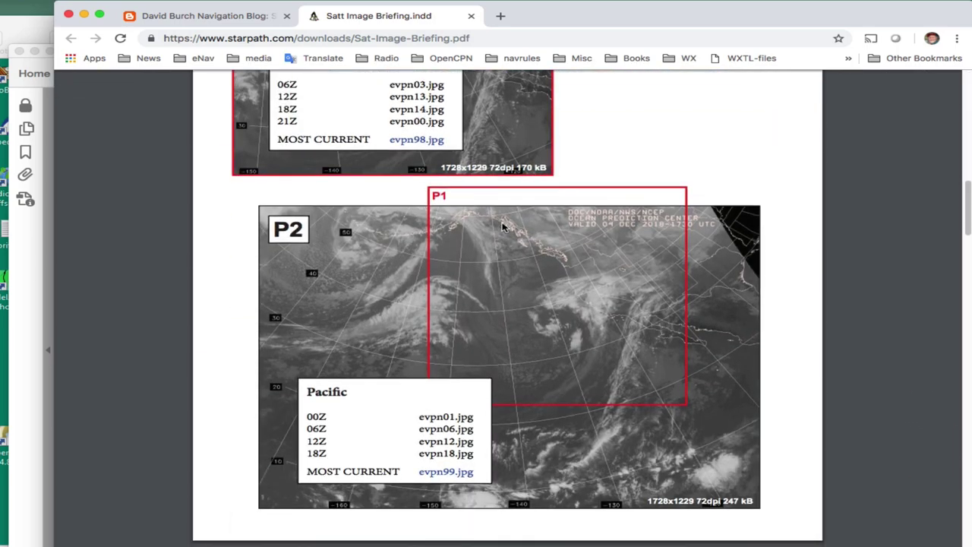
pyautogui.scroll(-2, 520, 315)
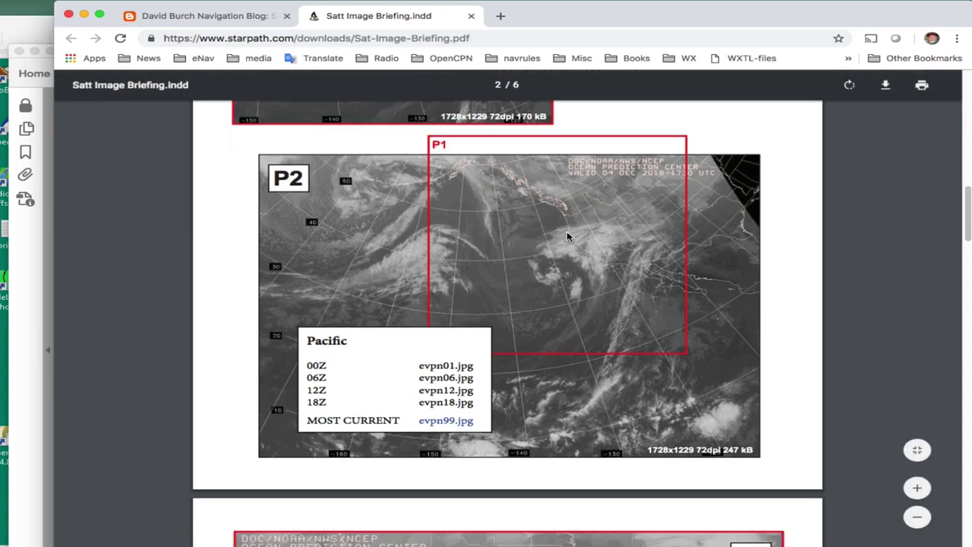
pyautogui.scroll(-1, 577, 260)
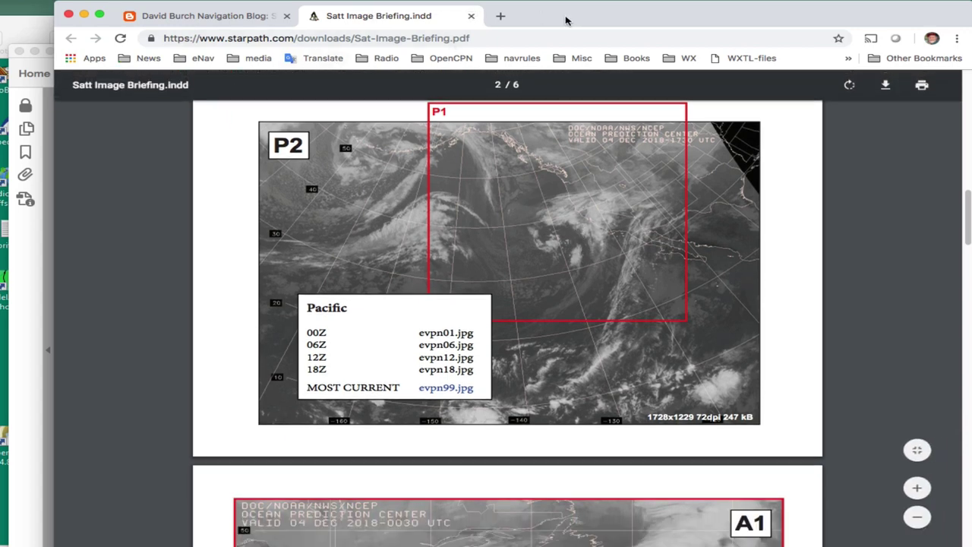
pyautogui.moveTo(572, 19); pyautogui.dragTo(575, 24)
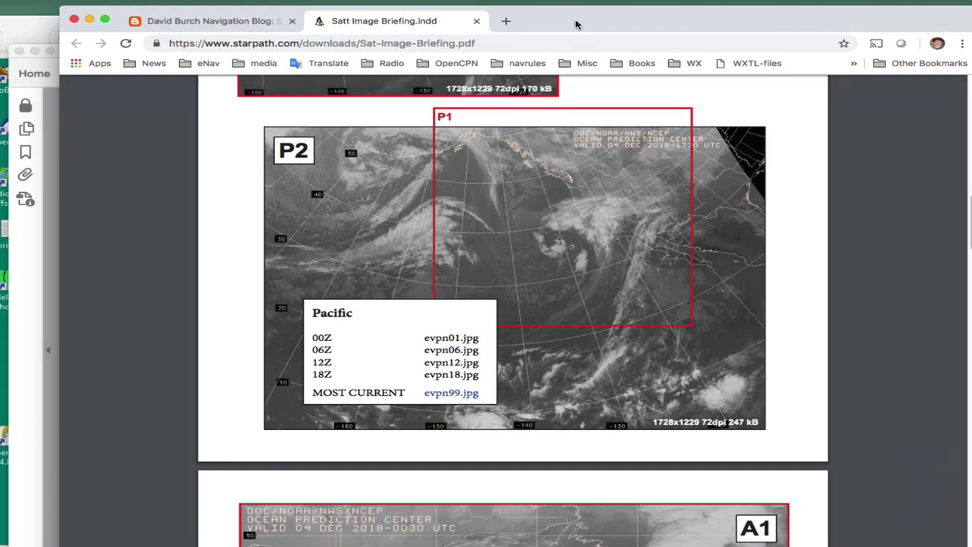
pyautogui.scroll(-2, 513, 327)
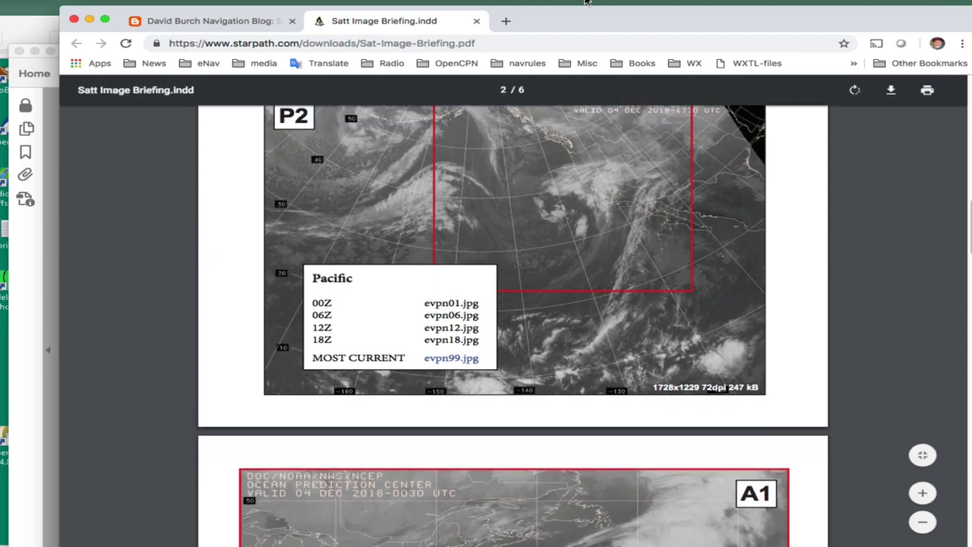
pyautogui.moveTo(553, 29); pyautogui.dragTo(919, 496)
# - On page 2 of the briefing, open the most current East Pacific image evpn98.jpg in Chrome
pyautogui.scroll(-6, 565, 324)
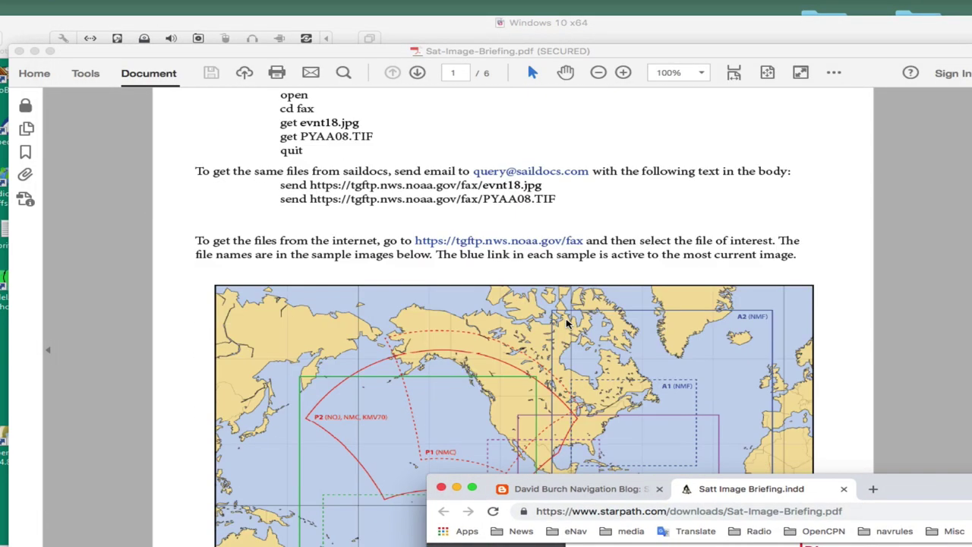
pyautogui.scroll(-20, 566, 324)
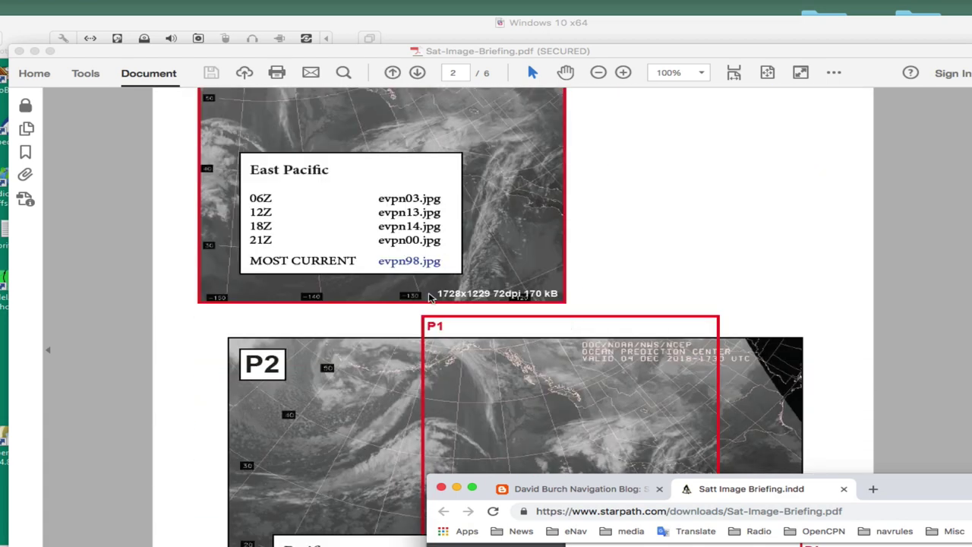
pyautogui.click(391, 265)
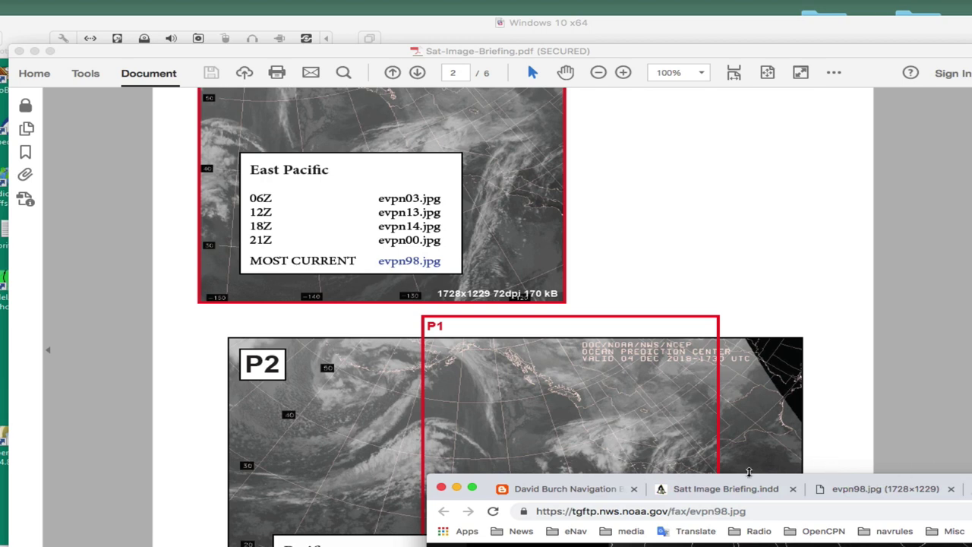
pyautogui.click(456, 487)
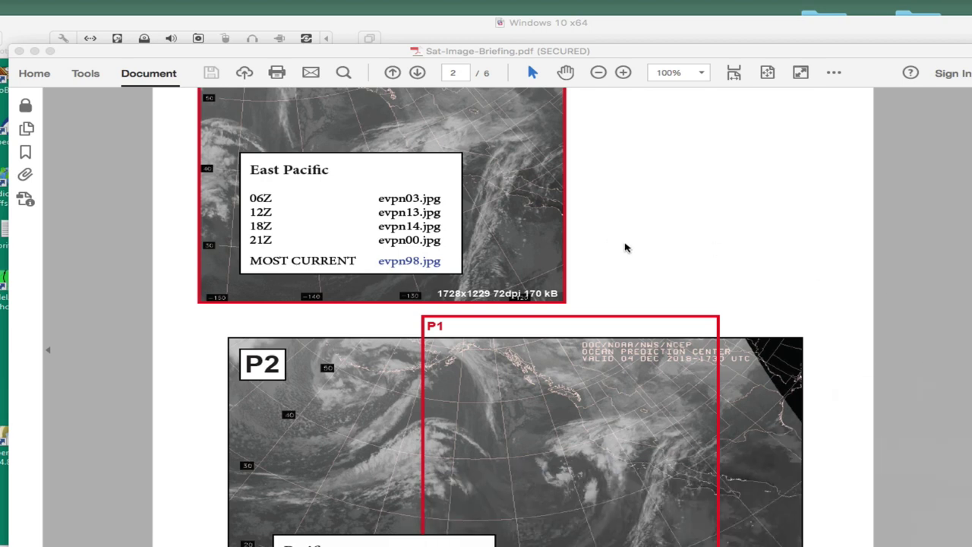
pyautogui.click(628, 247)
pyautogui.click(398, 265)
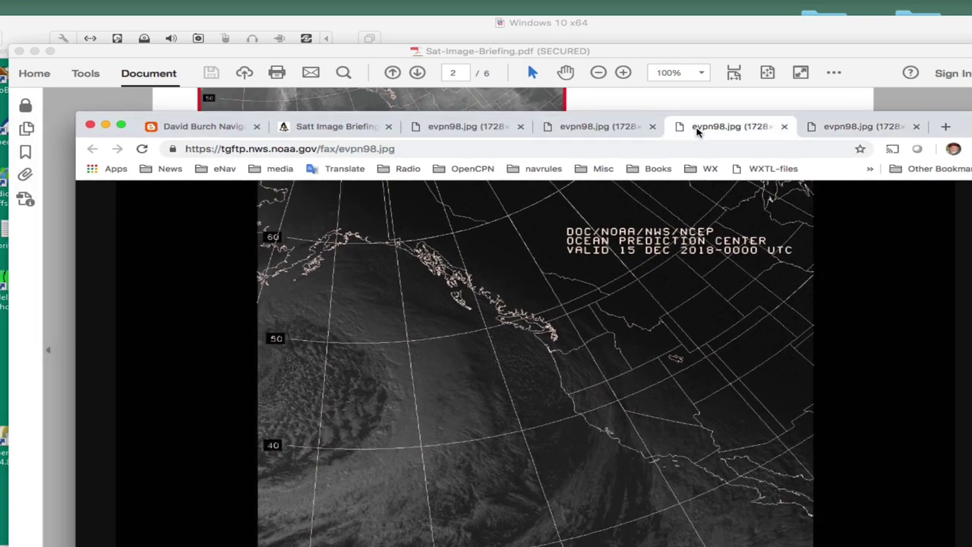
pyautogui.click(488, 133)
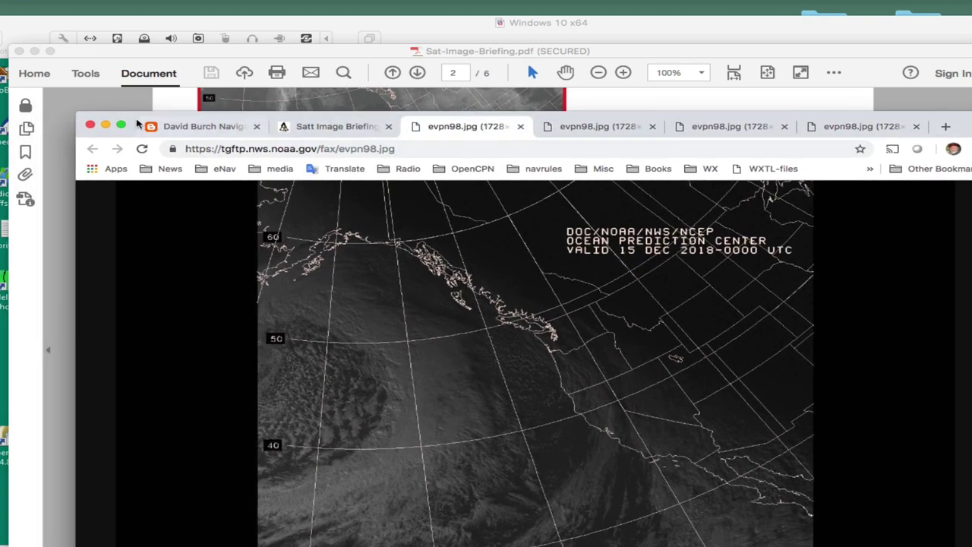
# - Open the most current Pacific image evpn99.jpg, then bring the Acrobat briefing back to the front
pyautogui.moveTo(139, 124); pyautogui.dragTo(780, 184)
pyautogui.scroll(-6, 549, 303)
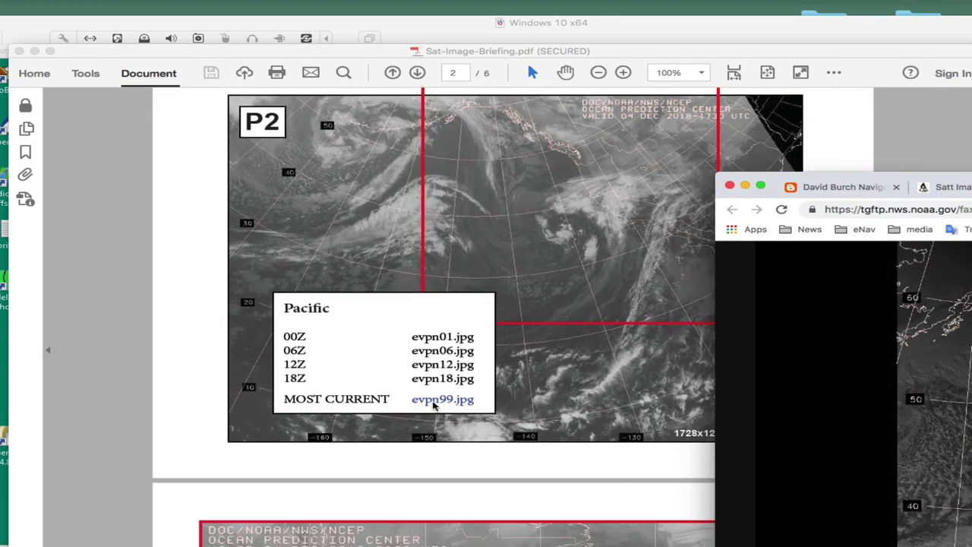
pyautogui.click(440, 399)
pyautogui.moveTo(815, 203); pyautogui.dragTo(924, 407)
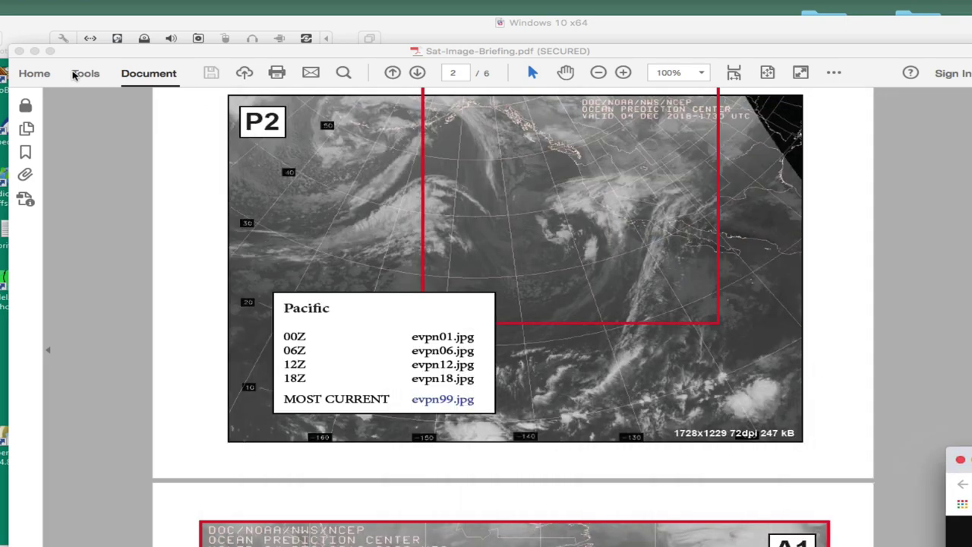
pyautogui.moveTo(92, 50); pyautogui.dragTo(27, 61)
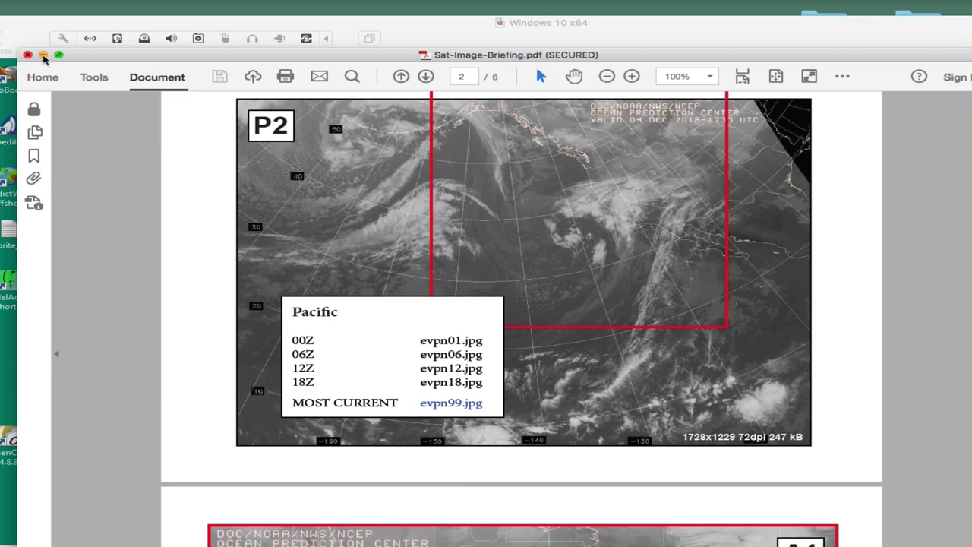
# - Minimize Acrobat and show OpenCPN's Weather Fax window mid-screen over the chart
pyautogui.click(44, 56)
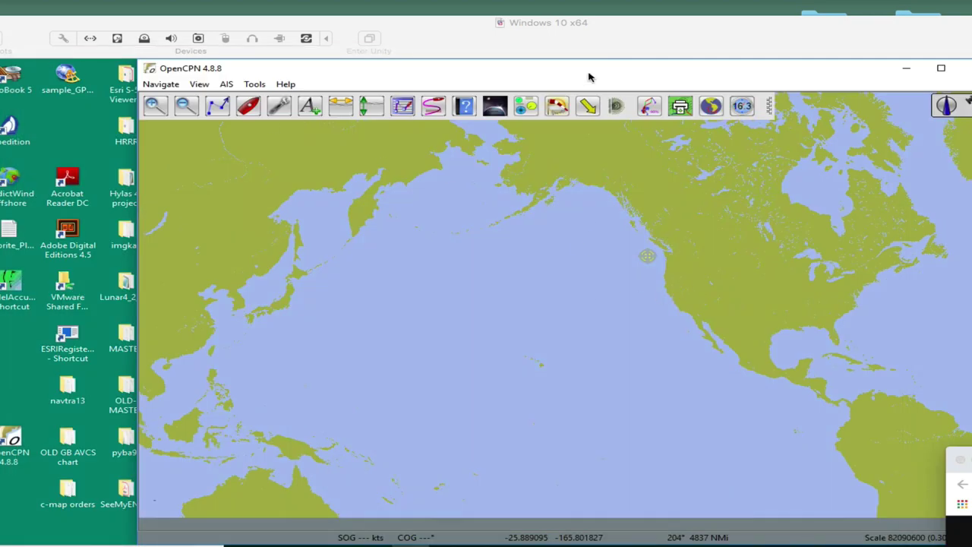
pyautogui.moveTo(589, 74); pyautogui.dragTo(530, 76)
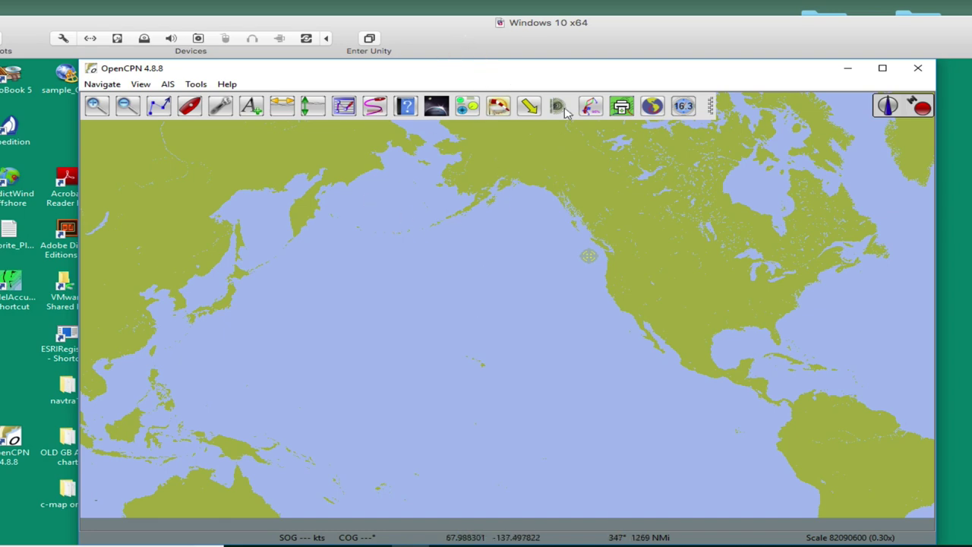
pyautogui.click(621, 108)
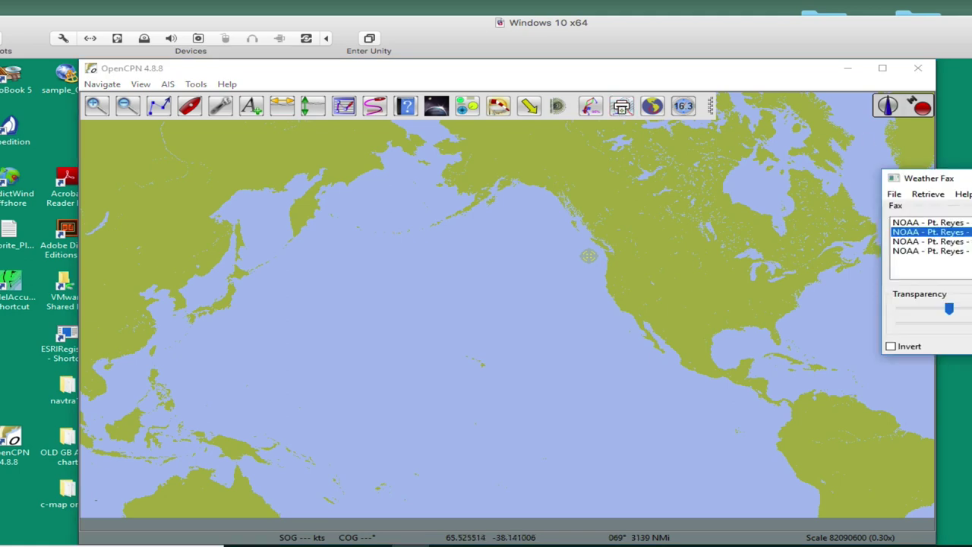
pyautogui.moveTo(950, 178); pyautogui.dragTo(651, 141)
# - View the Weather Fax plugin's Help > About information, then close it
pyautogui.click(615, 152)
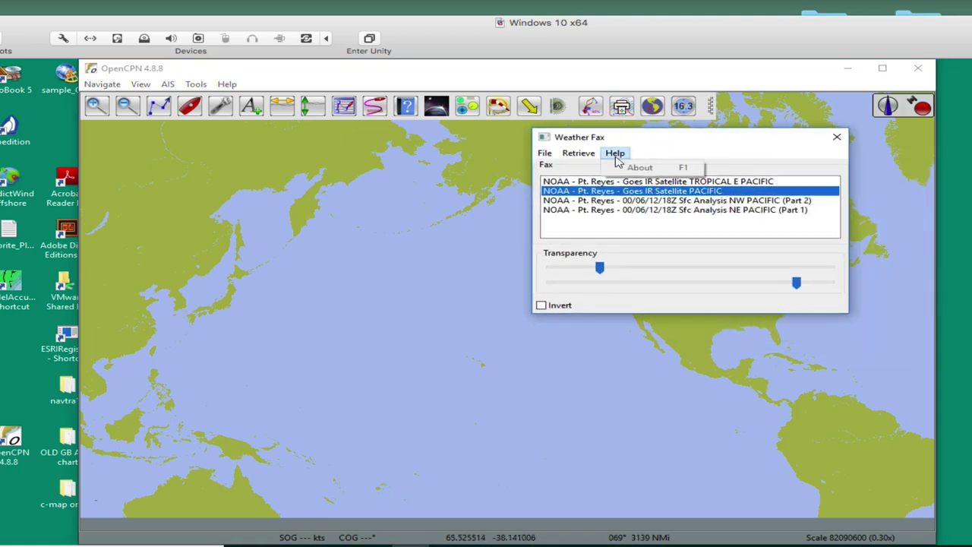
pyautogui.click(643, 167)
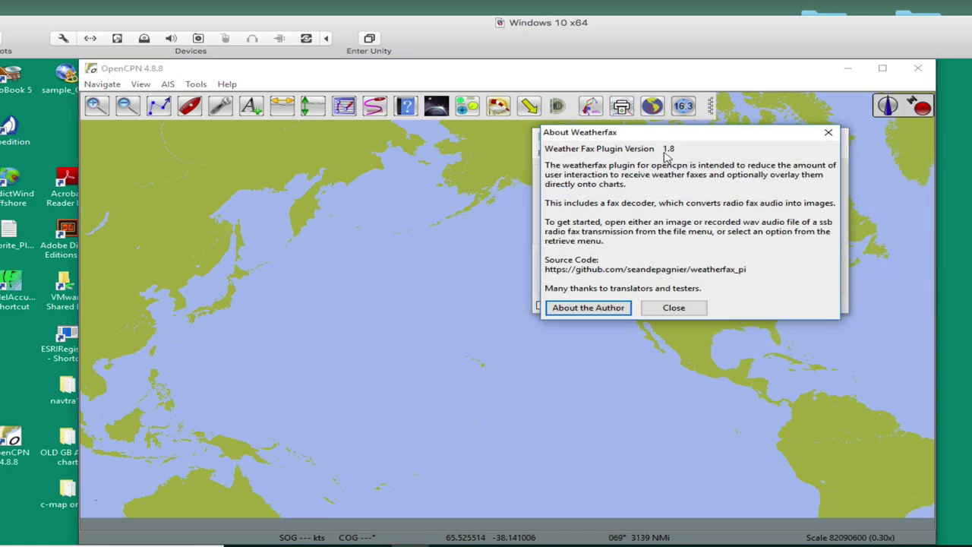
pyautogui.click(829, 135)
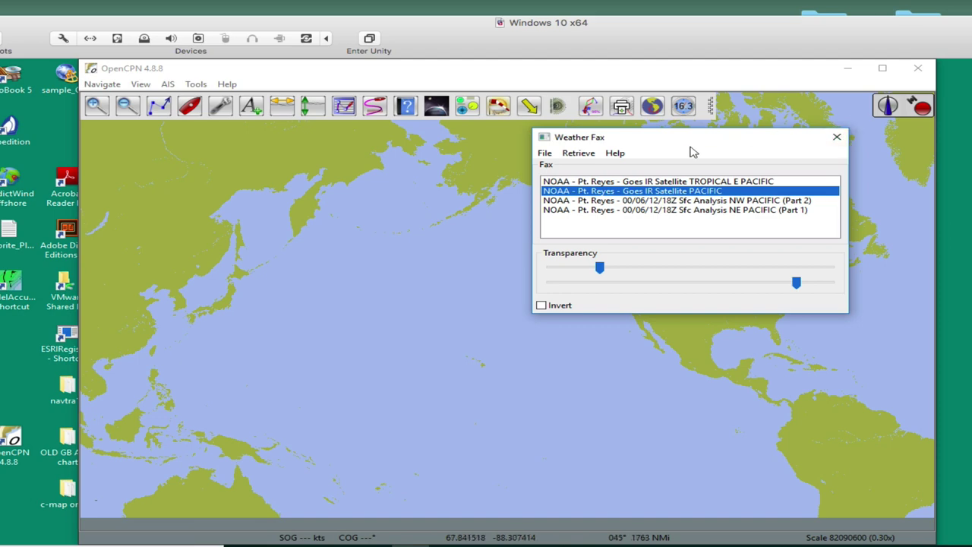
# - Reopen the Weather Fax window fully on screen and show its Retrieve menu choices
pyautogui.moveTo(690, 146); pyautogui.dragTo(872, 146)
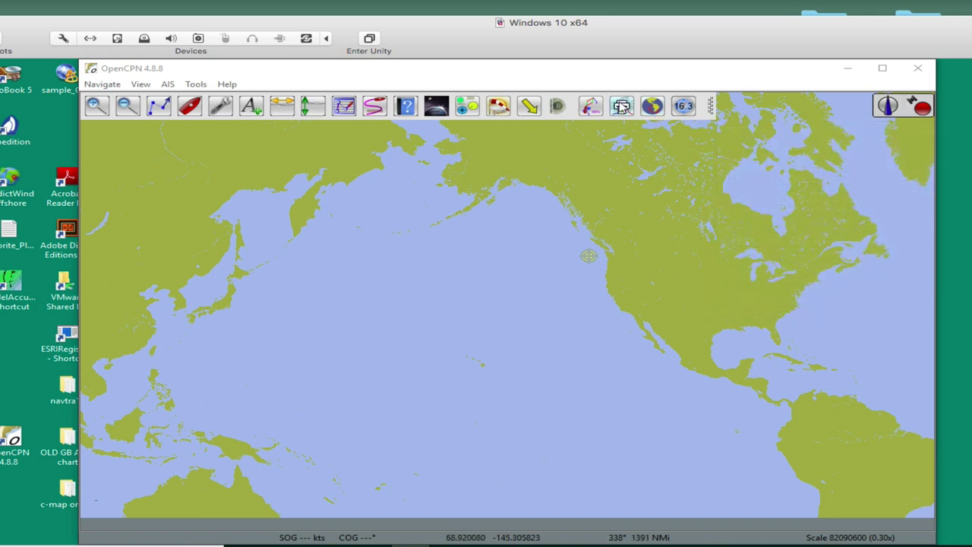
pyautogui.click(621, 106)
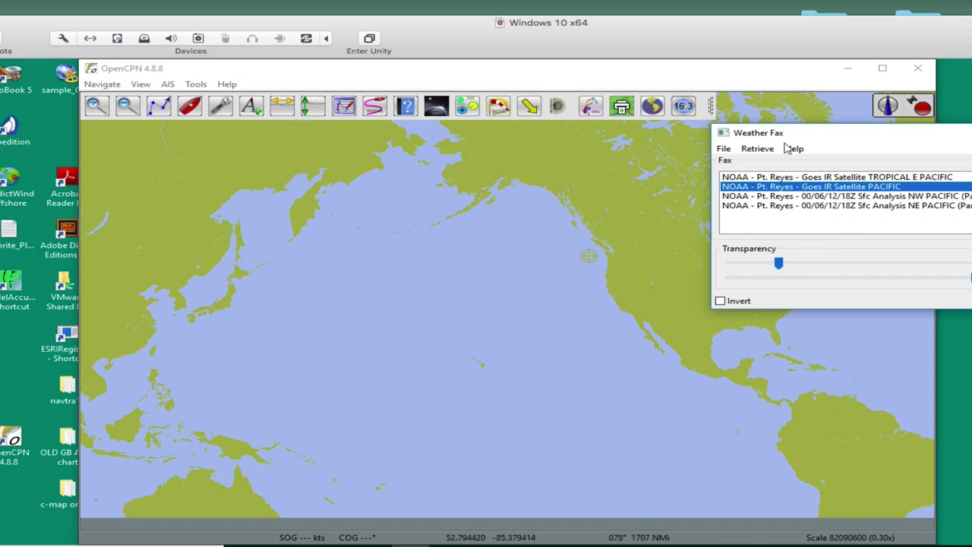
pyautogui.moveTo(826, 133); pyautogui.dragTo(674, 135)
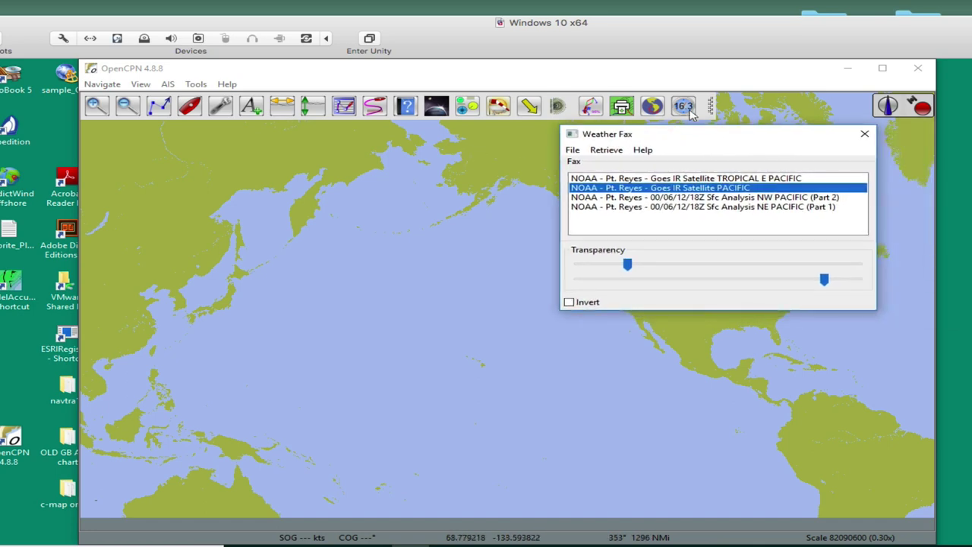
pyautogui.click(865, 134)
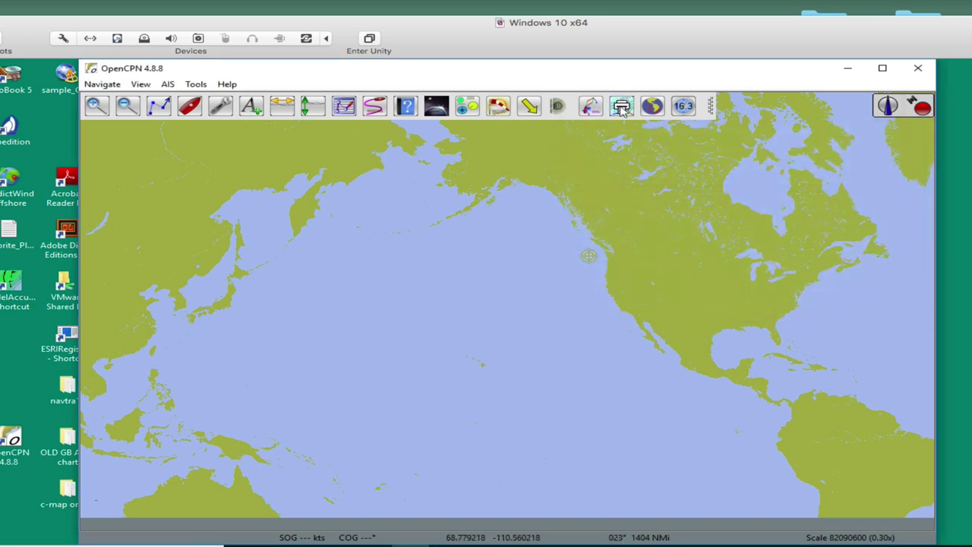
pyautogui.click(622, 107)
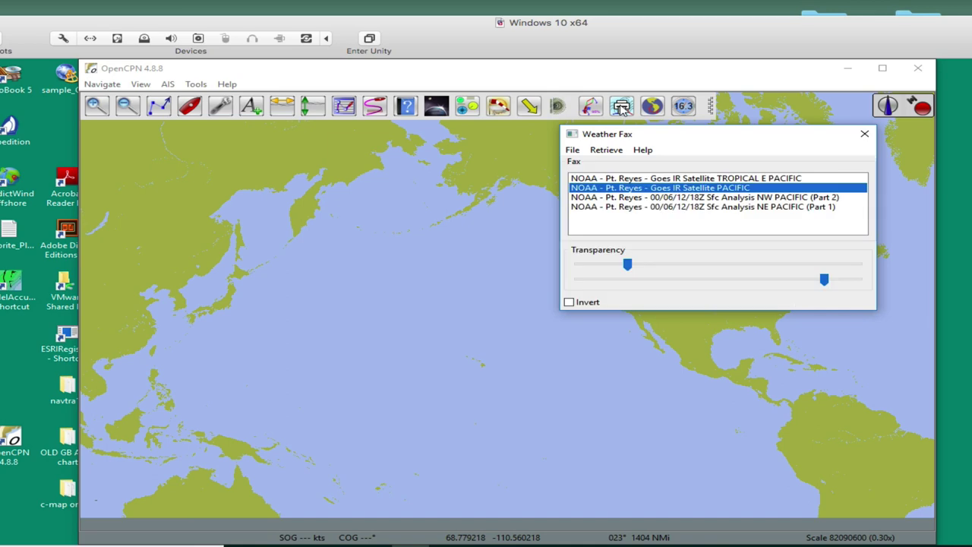
pyautogui.click(611, 151)
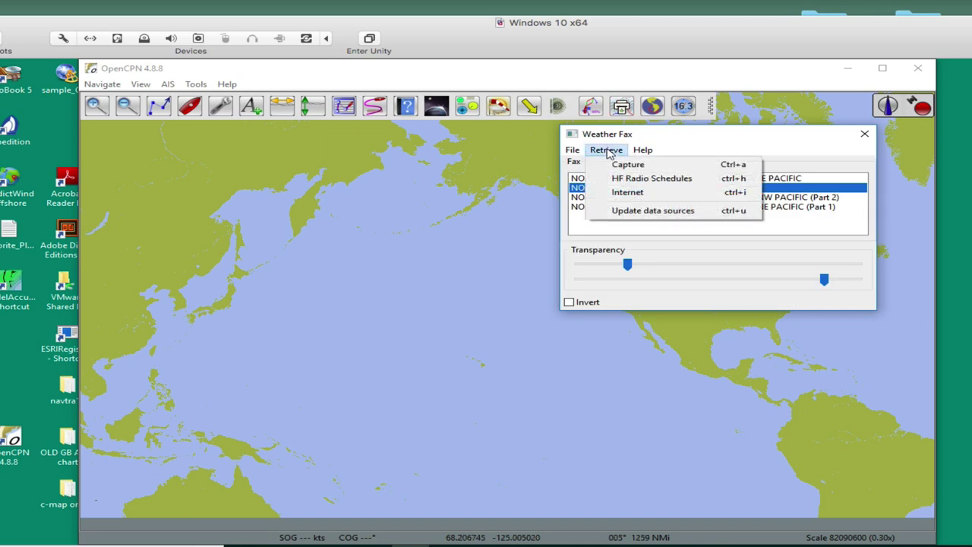
# - Open Internet Retrieval, choose the NOAA server, and scroll to the Goes IR Satellite rows
pyautogui.click(627, 196)
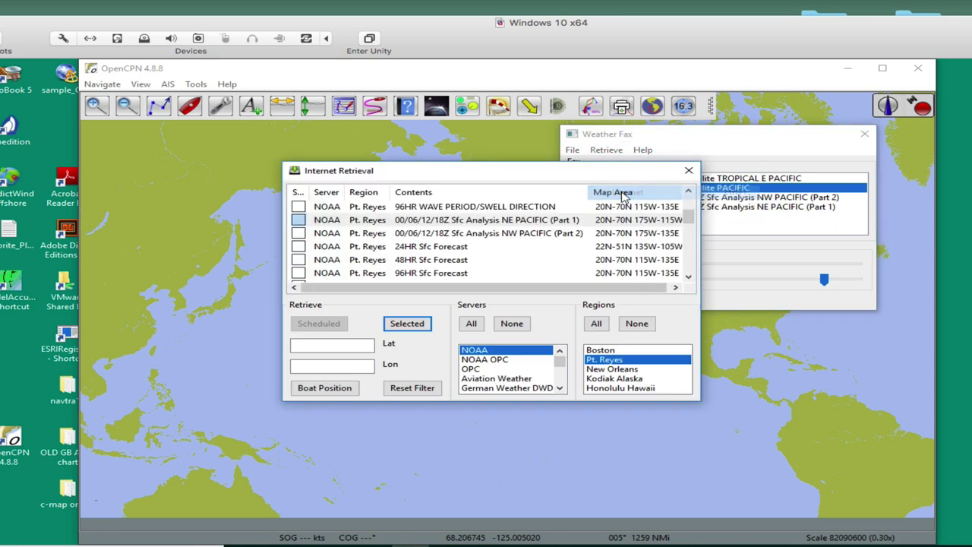
pyautogui.moveTo(530, 165); pyautogui.dragTo(430, 136)
pyautogui.moveTo(726, 141); pyautogui.dragTo(790, 136)
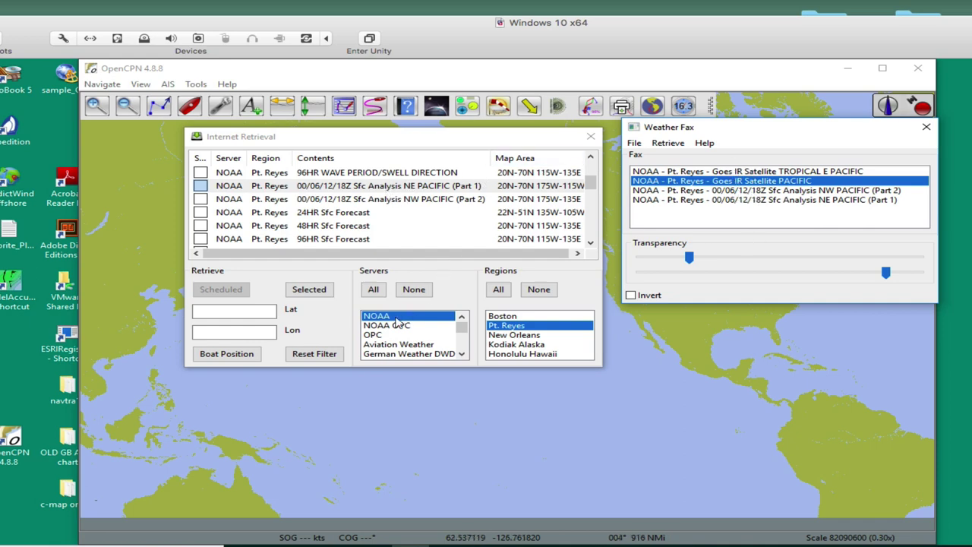
pyautogui.moveTo(463, 333); pyautogui.dragTo(465, 351)
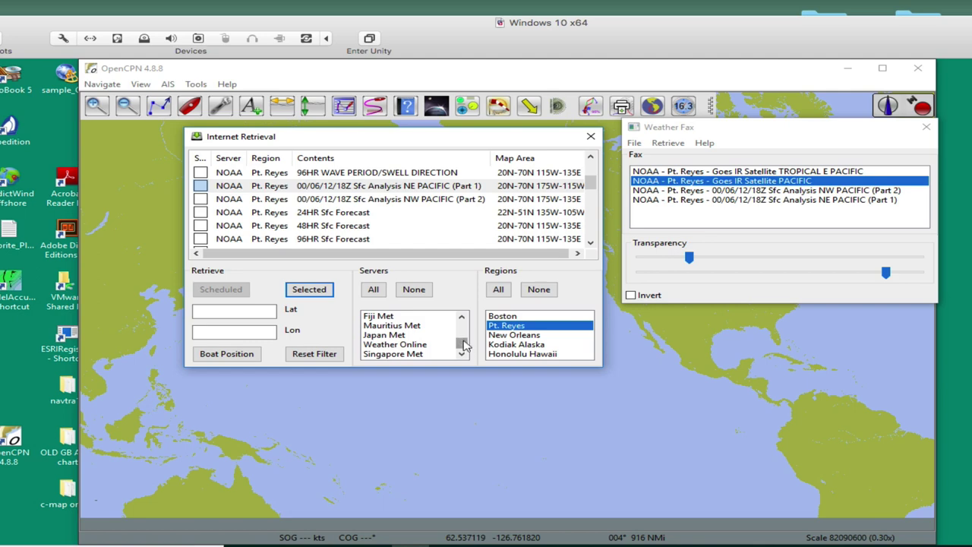
pyautogui.scroll(3, 410, 334)
pyautogui.click(365, 317)
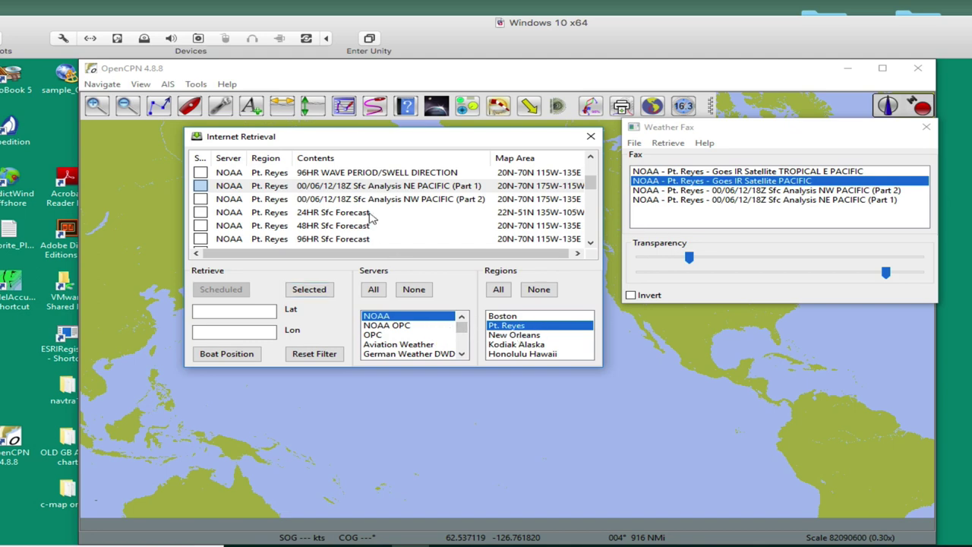
pyautogui.moveTo(591, 184); pyautogui.dragTo(587, 238)
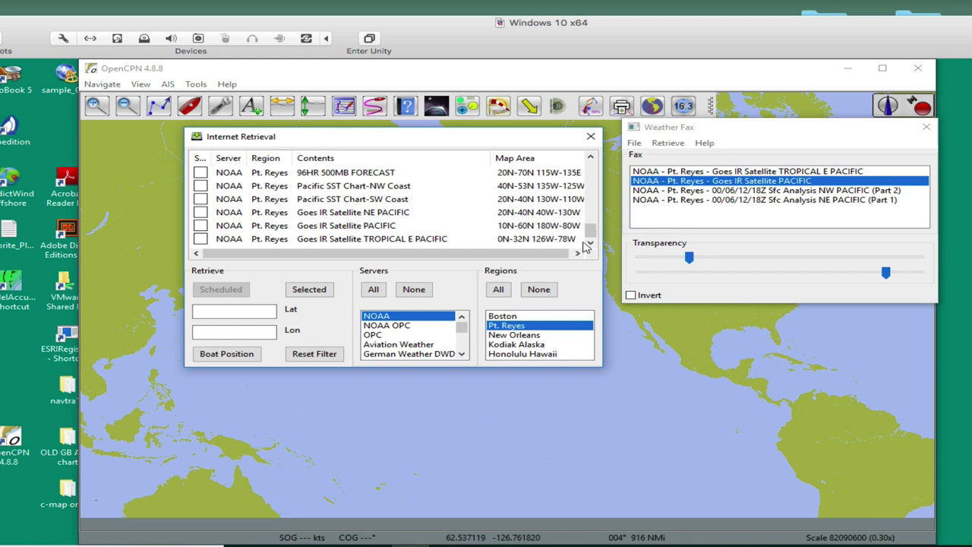
# - Retrieve Goes IR Satellite PACIFIC from the list, reusing the existing fax file
pyautogui.click(346, 225)
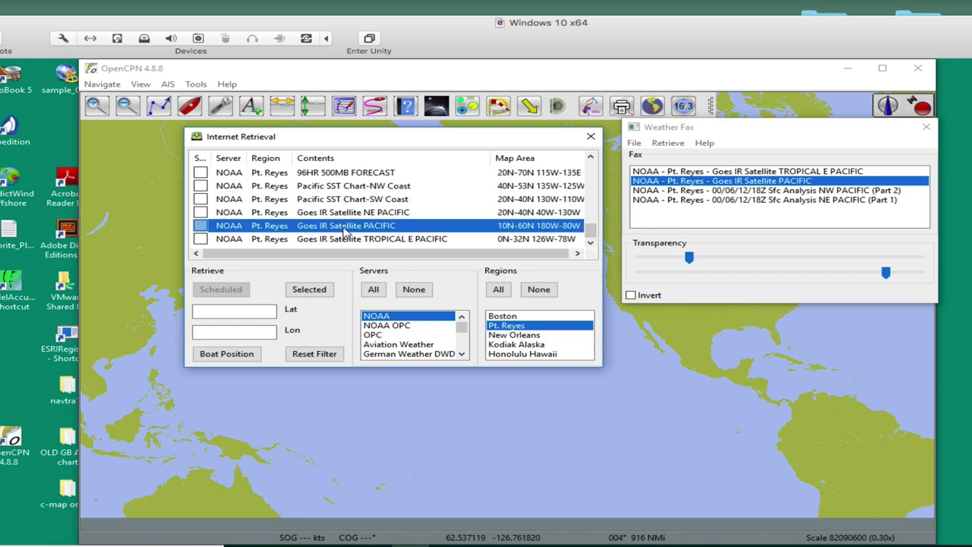
pyautogui.doubleClick(386, 226)
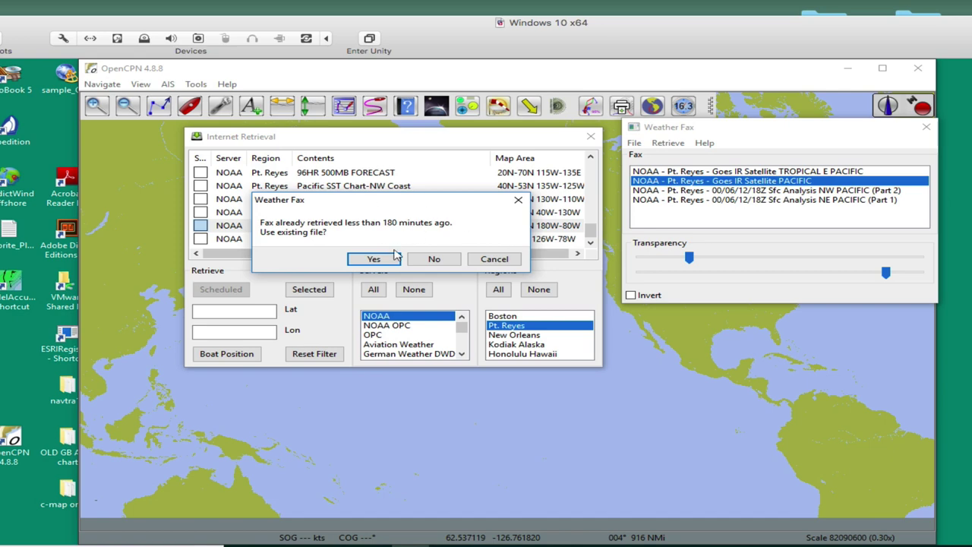
pyautogui.click(374, 259)
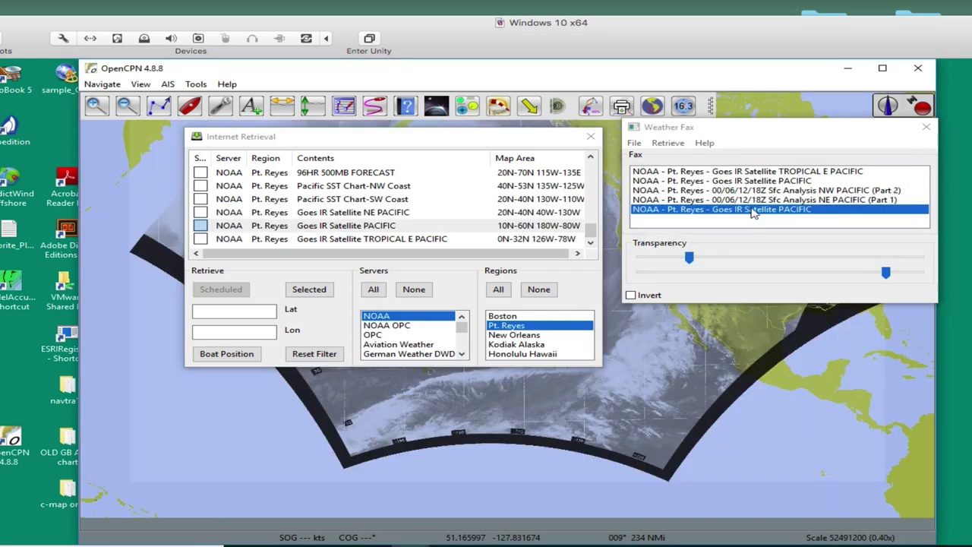
pyautogui.moveTo(535, 145); pyautogui.dragTo(210, 182)
pyautogui.moveTo(774, 137); pyautogui.dragTo(971, 217)
pyautogui.scroll(4, 553, 265)
pyautogui.scroll(-2, 553, 266)
pyautogui.scroll(2, 553, 266)
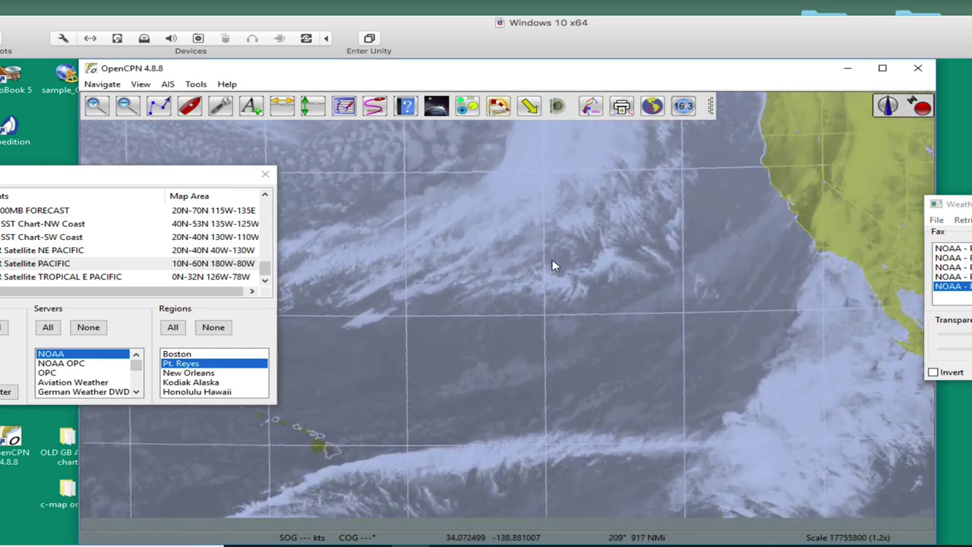
pyautogui.scroll(-3, 552, 266)
pyautogui.scroll(3, 555, 266)
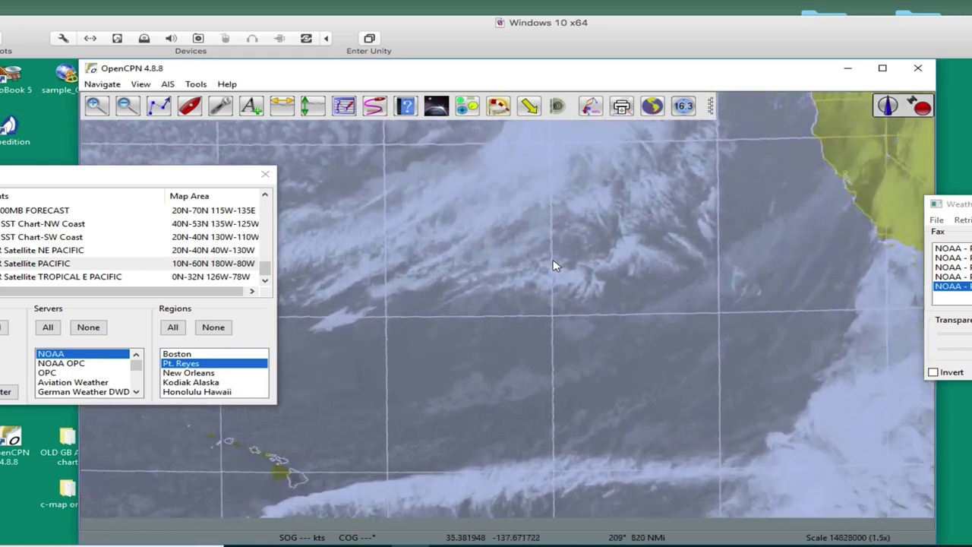
pyautogui.moveTo(521, 289); pyautogui.dragTo(679, 147)
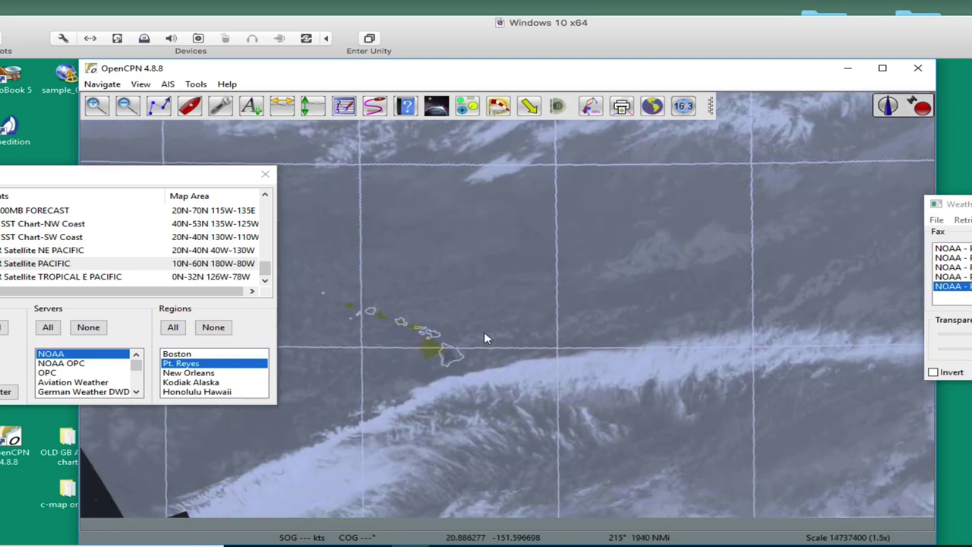
pyautogui.scroll(-4, 690, 278)
pyautogui.scroll(2, 568, 280)
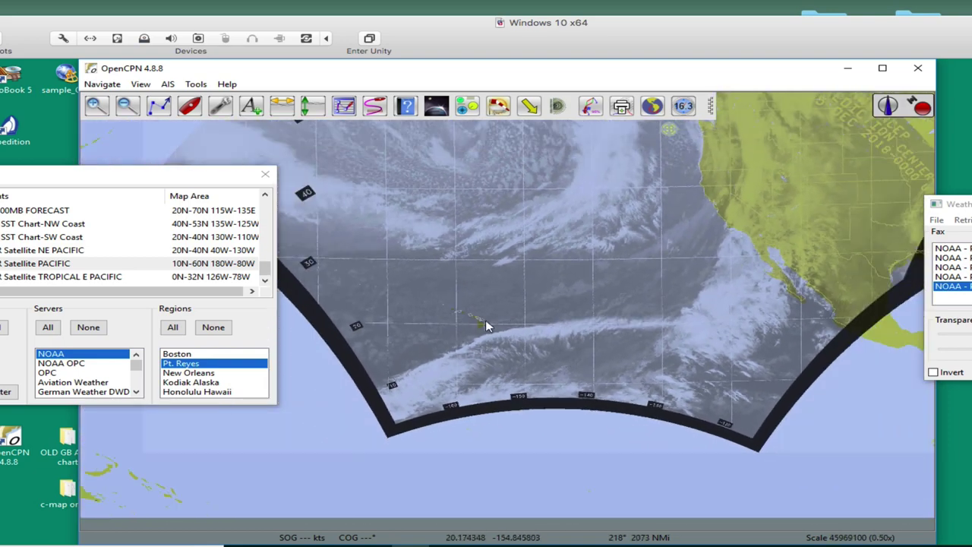
pyautogui.press('Right')
pyautogui.press('Up')
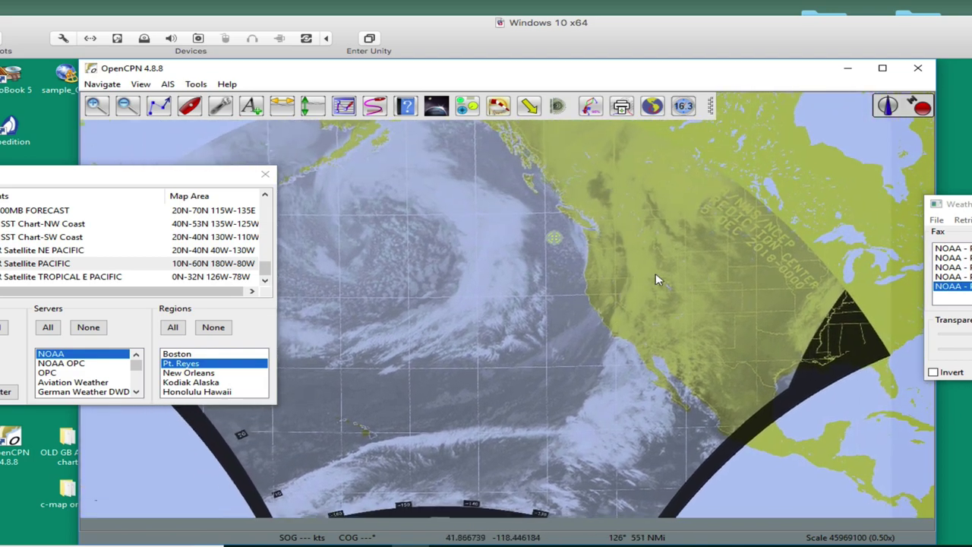
pyautogui.press('Left')
pyautogui.press('Down')
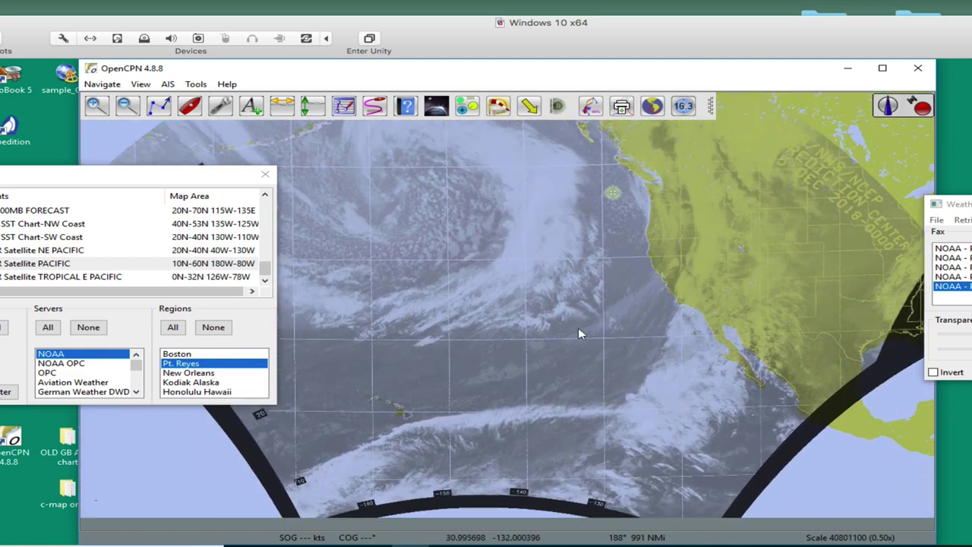
pyautogui.scroll(1, 578, 332)
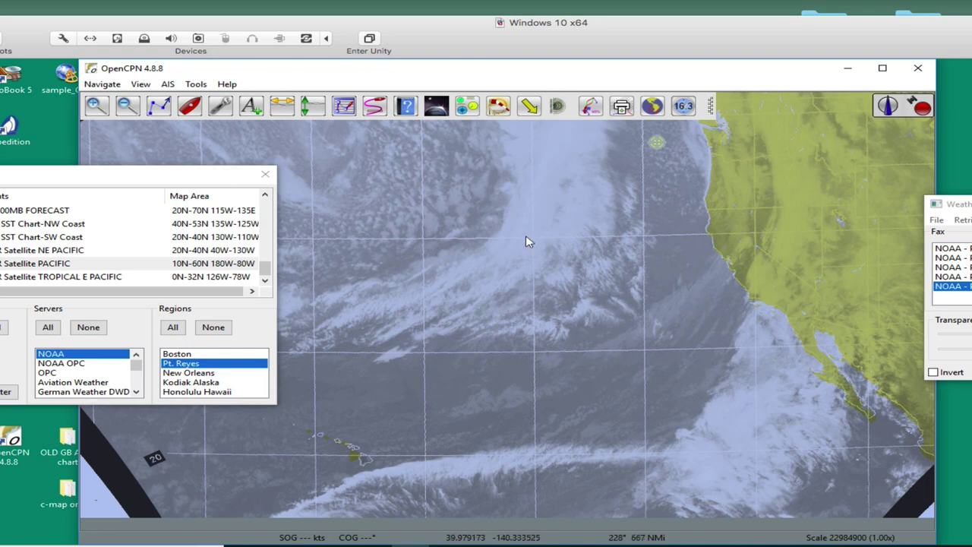
pyautogui.press('Left')
pyautogui.press('Down')
pyautogui.moveTo(81, 177); pyautogui.dragTo(391, 160)
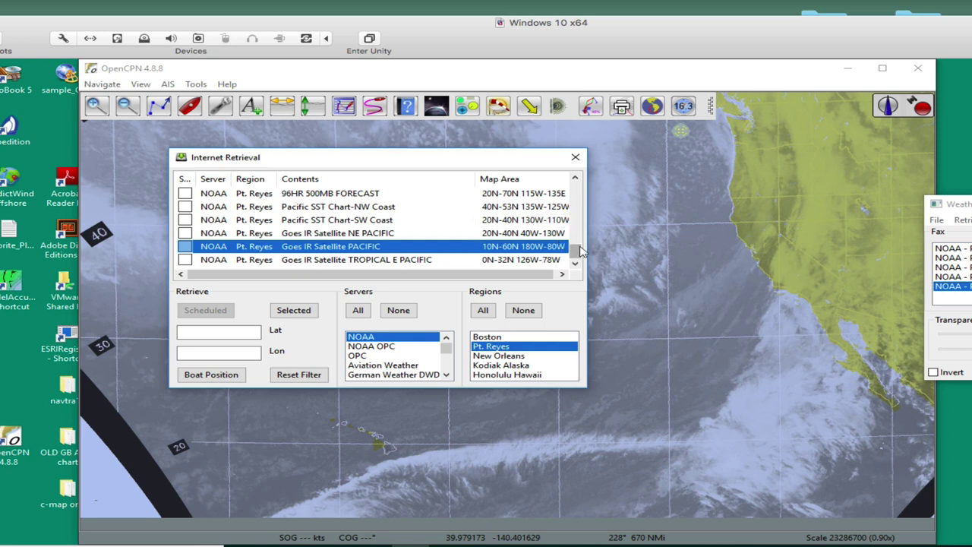
# - Display the NE PACIFIC (Part 1) and NW PACIFIC (Part 2) surface analysis faxes together
pyautogui.moveTo(577, 251); pyautogui.dragTo(579, 194)
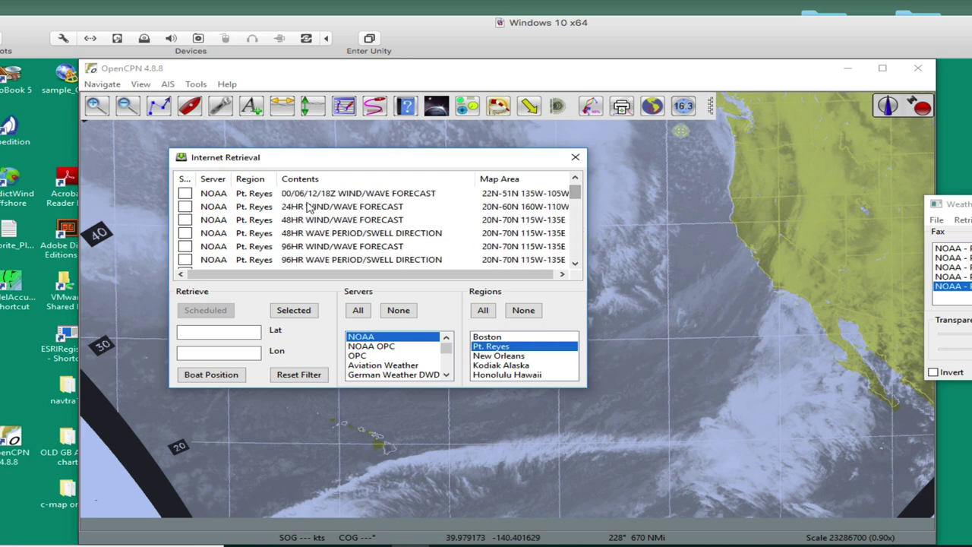
pyautogui.moveTo(959, 204); pyautogui.dragTo(807, 183)
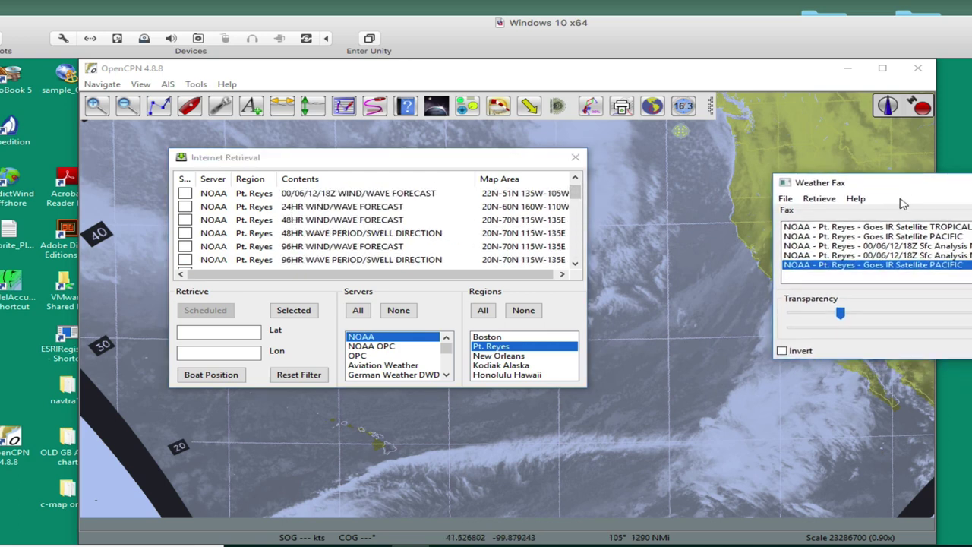
pyautogui.click(887, 256)
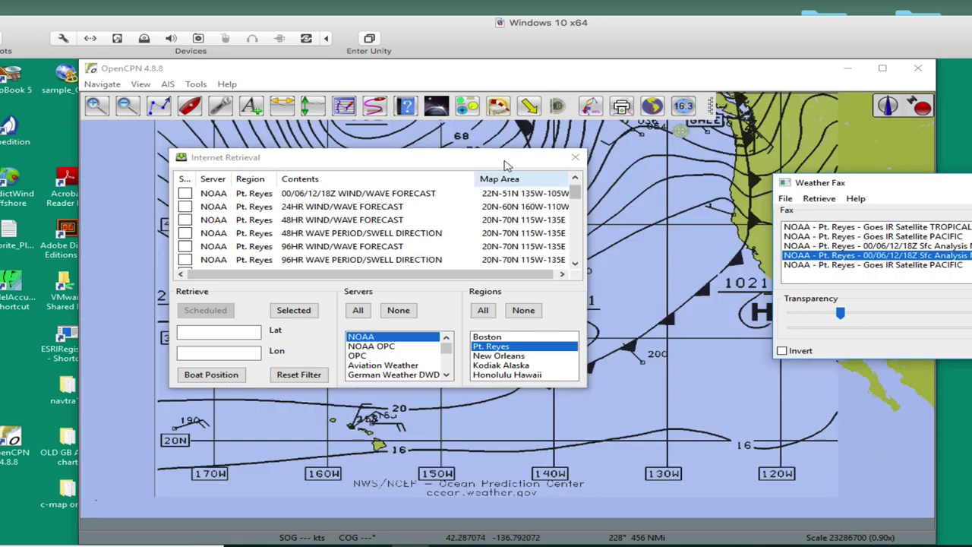
pyautogui.moveTo(506, 165); pyautogui.dragTo(971, 454)
pyautogui.scroll(3, 564, 323)
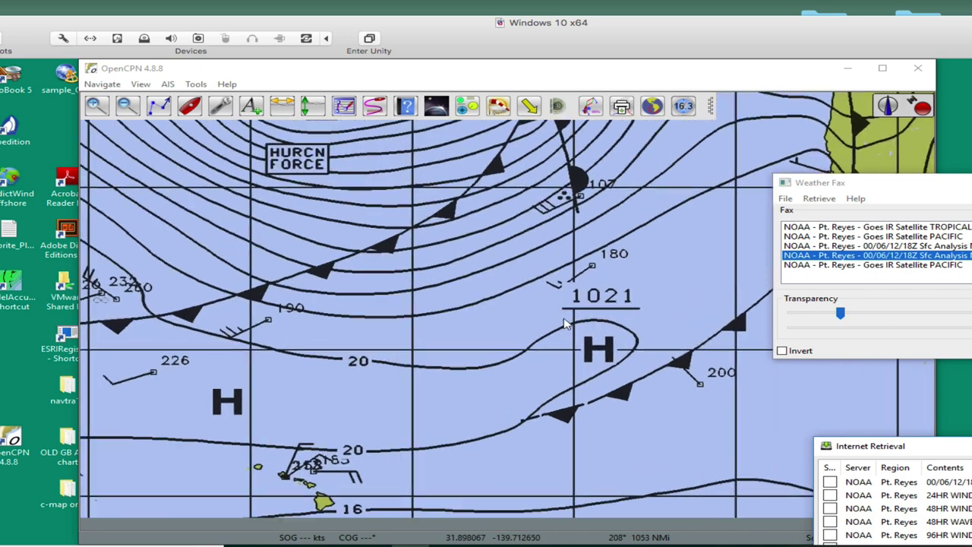
pyautogui.scroll(-3, 563, 323)
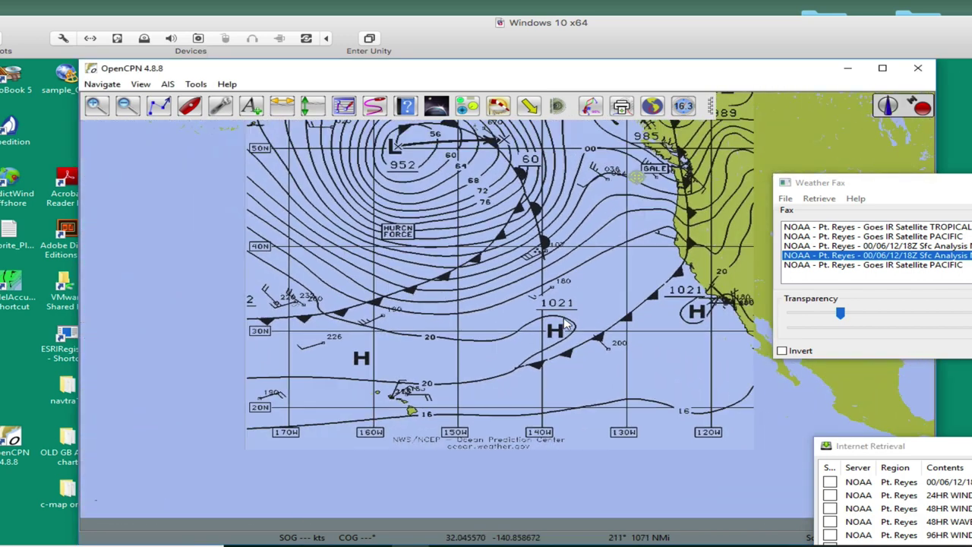
pyautogui.click(822, 246)
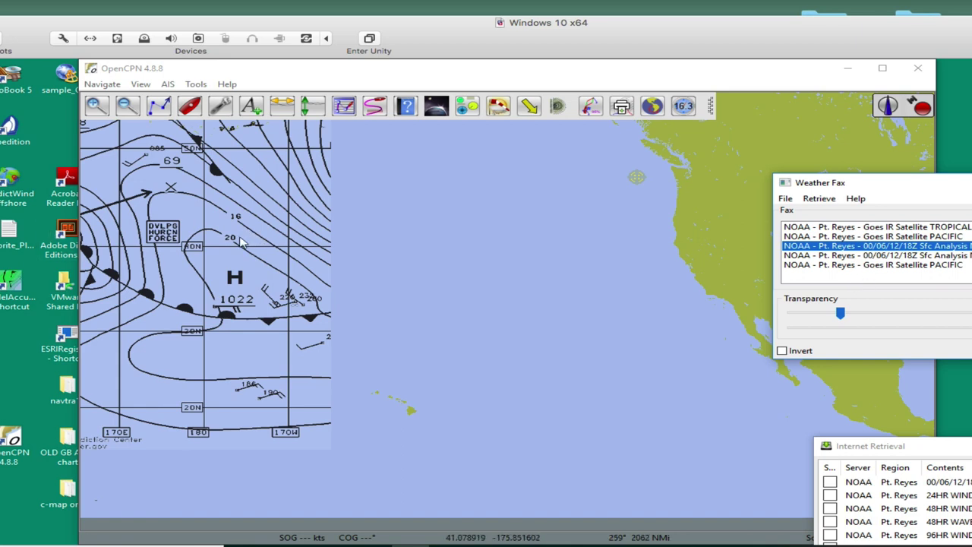
# - Also overlay NE PACIFIC (Part 1) and Goes IR Satellite PACIFIC, then pan across the combined overlays
pyautogui.keyDown('ctrl'); pyautogui.click(805, 257); pyautogui.keyUp('ctrl')
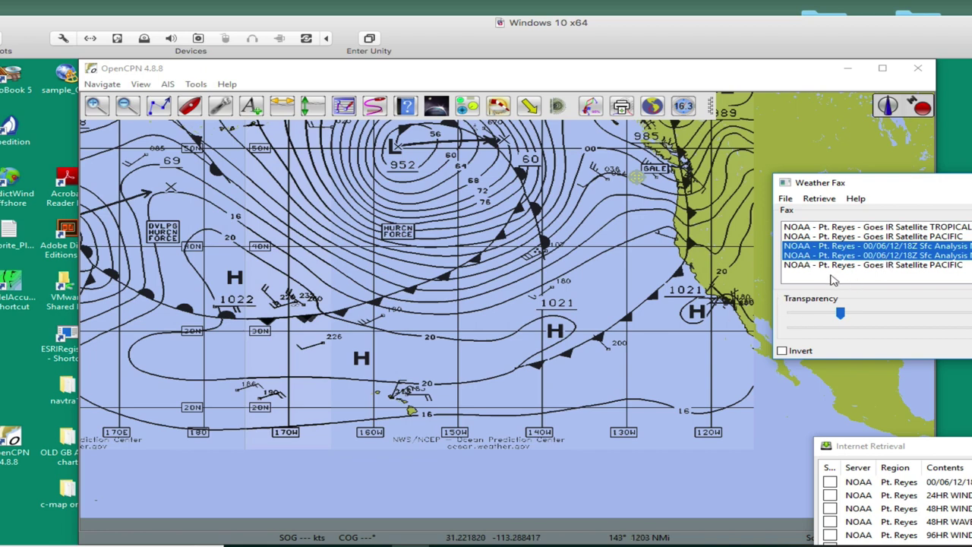
pyautogui.keyDown('ctrl'); pyautogui.click(829, 266); pyautogui.keyUp('ctrl')
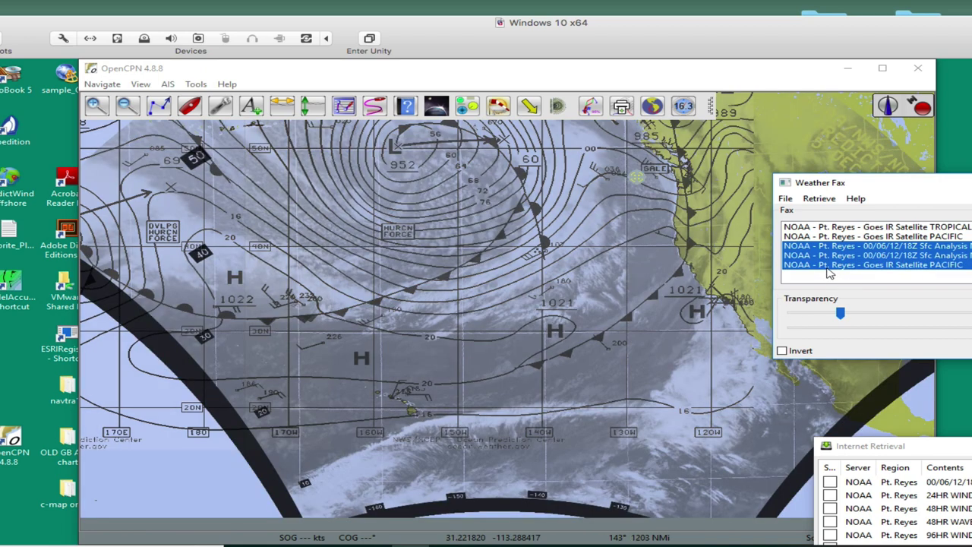
pyautogui.scroll(2, 534, 308)
pyautogui.scroll(-3, 533, 308)
pyautogui.moveTo(535, 307); pyautogui.dragTo(557, 373)
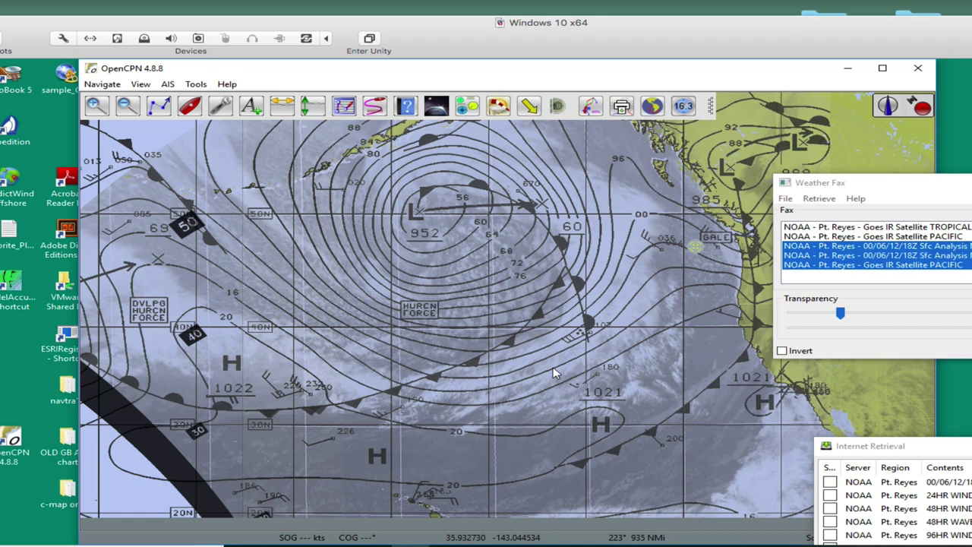
pyautogui.moveTo(543, 306); pyautogui.dragTo(452, 472)
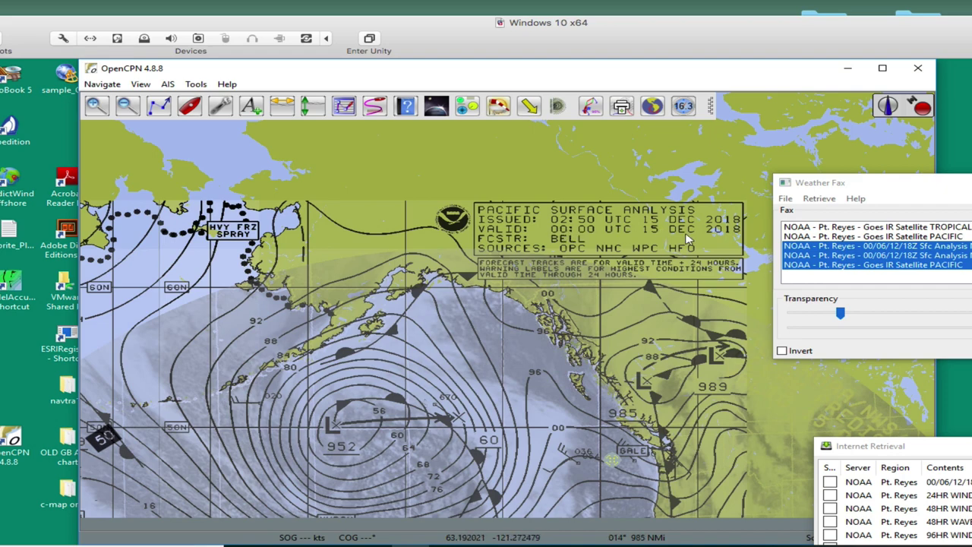
pyautogui.moveTo(614, 385); pyautogui.dragTo(329, 221)
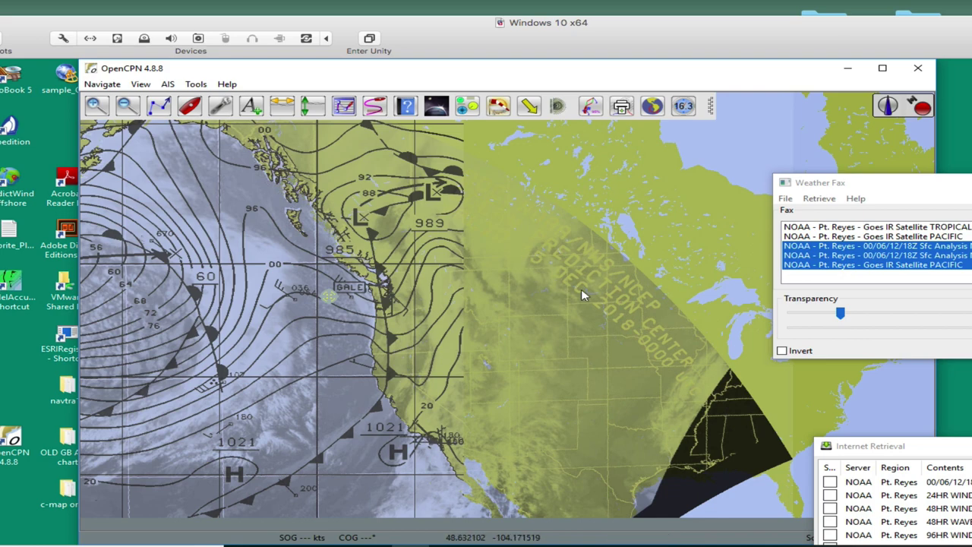
pyautogui.moveTo(465, 361); pyautogui.dragTo(838, 248)
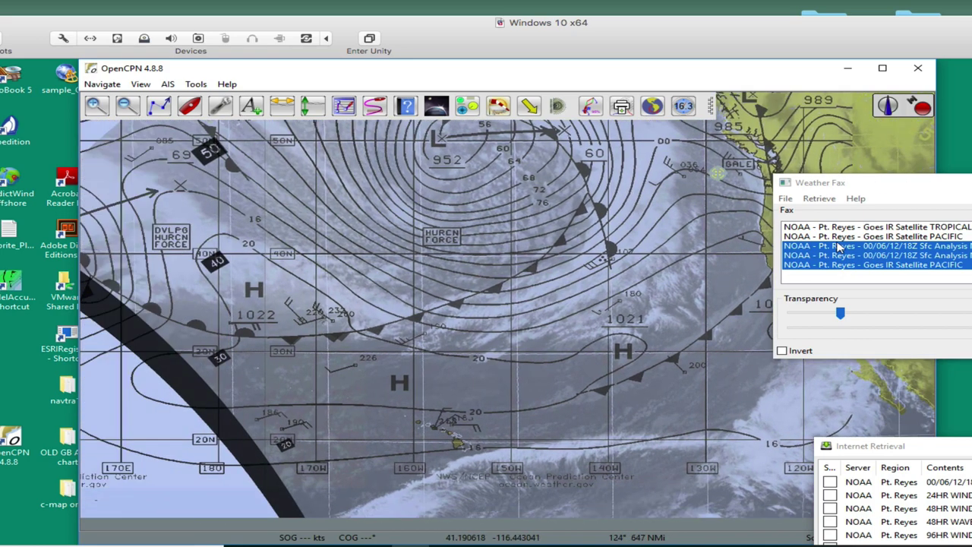
# - Pan the chart north and overlay only the first Sfc Analysis fax
pyautogui.scroll(3, 522, 405)
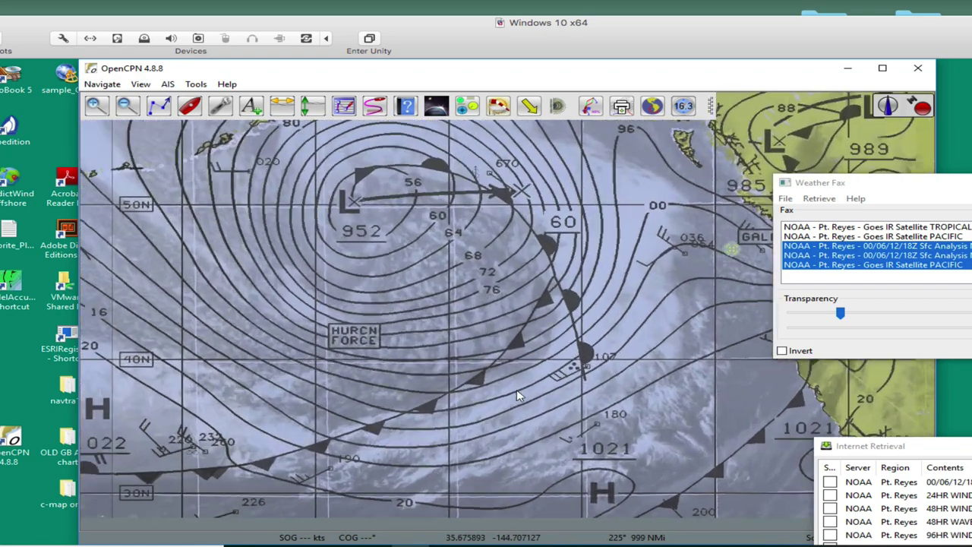
pyautogui.scroll(-3, 516, 395)
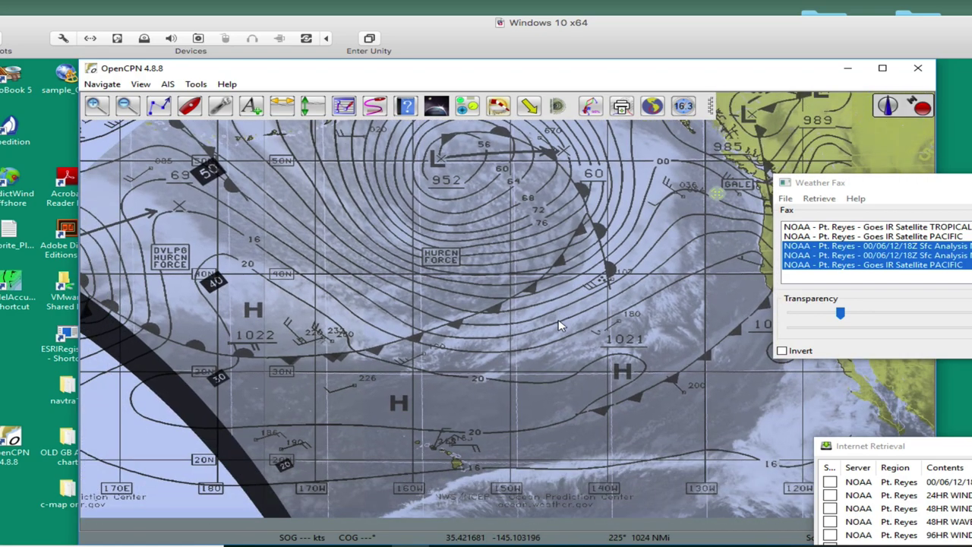
pyautogui.moveTo(587, 267); pyautogui.dragTo(581, 290)
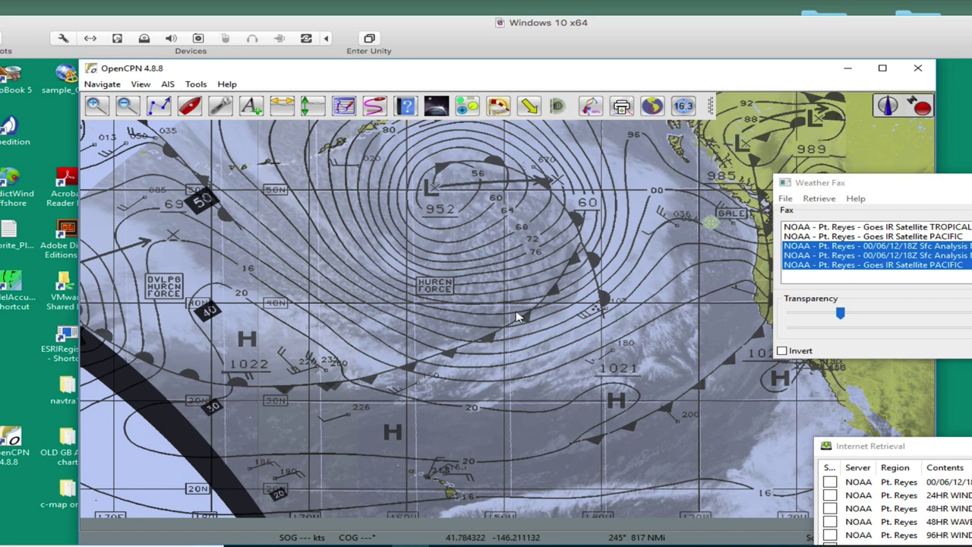
pyautogui.press('Right')
pyautogui.press('Down')
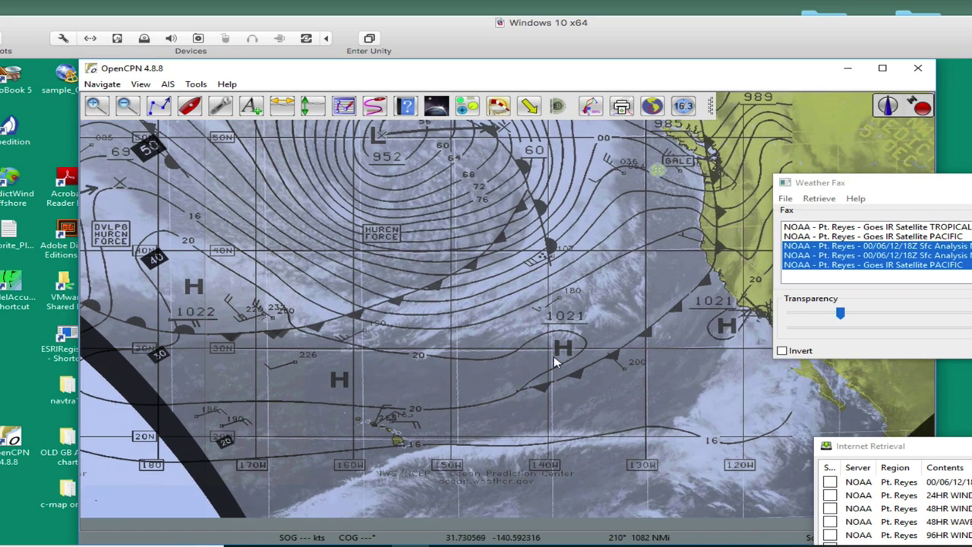
pyautogui.press('Up')
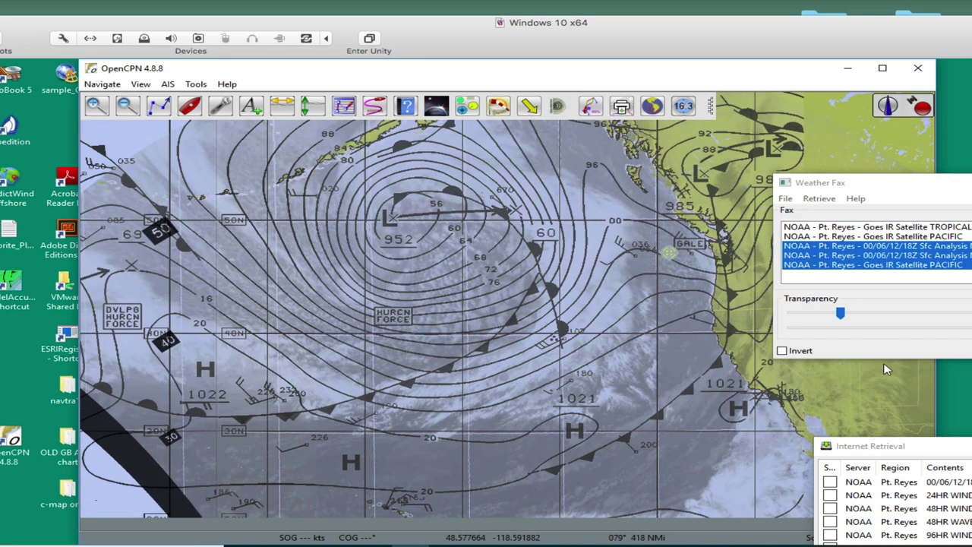
pyautogui.moveTo(949, 450); pyautogui.dragTo(909, 411)
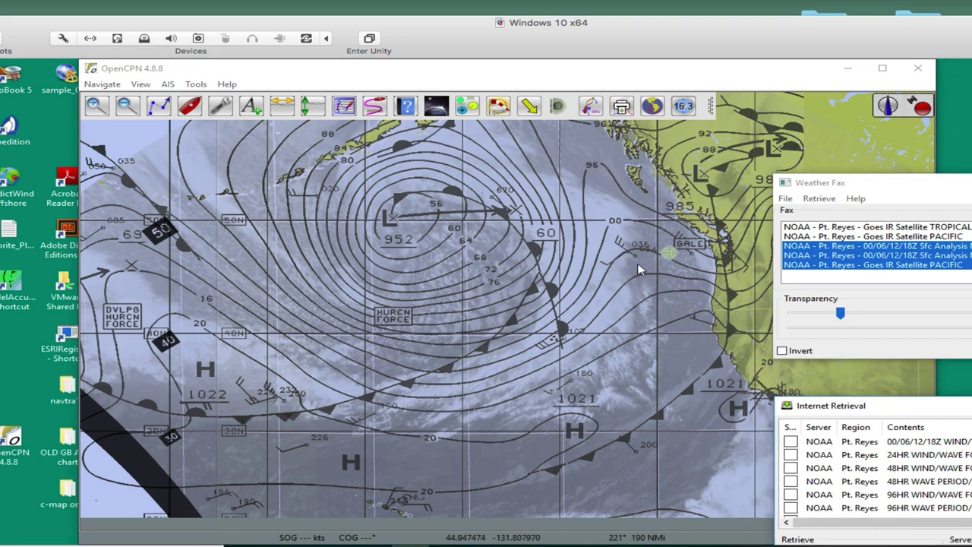
pyautogui.click(841, 256)
# - Show the Goes IR Satellite PACIFIC fax with GRIB isobars and wind barbs, zooming onto the low
pyautogui.click(839, 249)
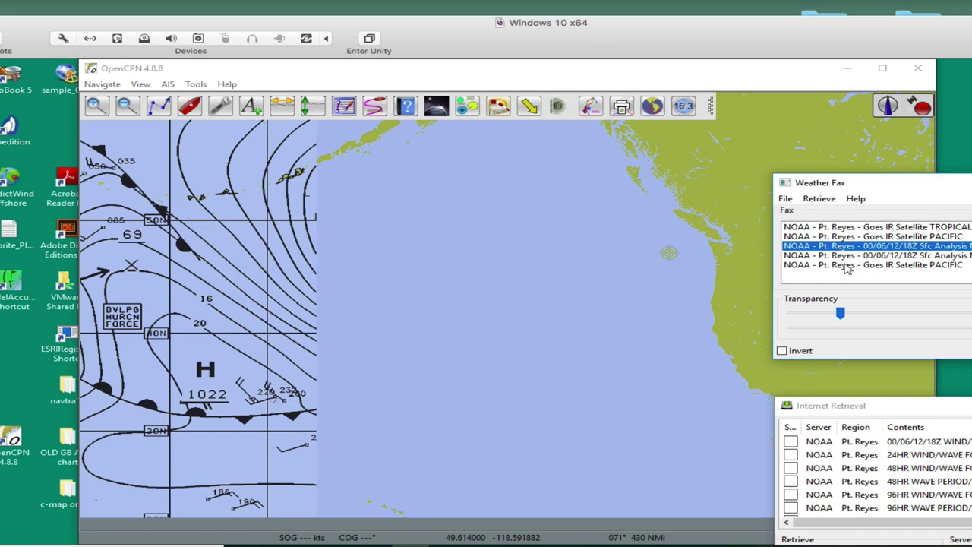
pyautogui.click(847, 265)
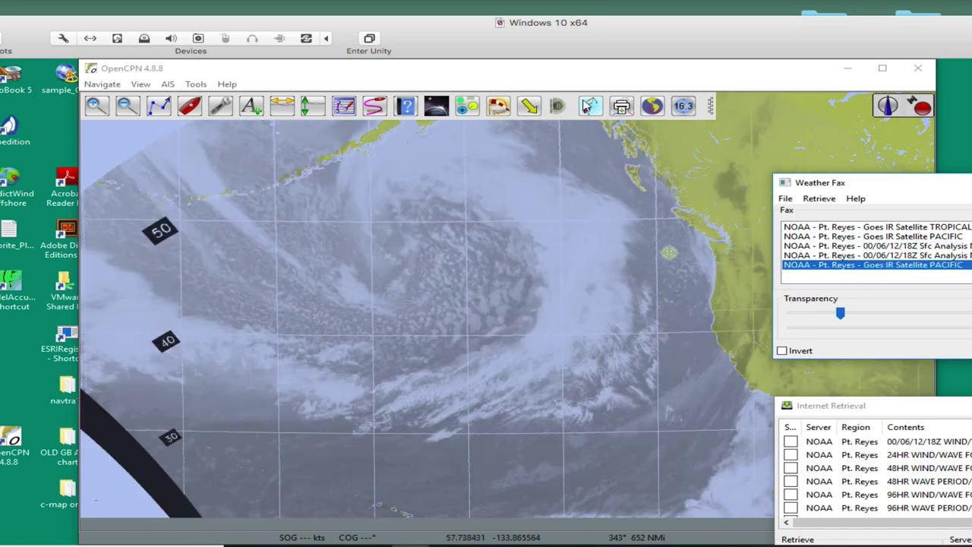
pyautogui.click(497, 108)
pyautogui.scroll(4, 502, 291)
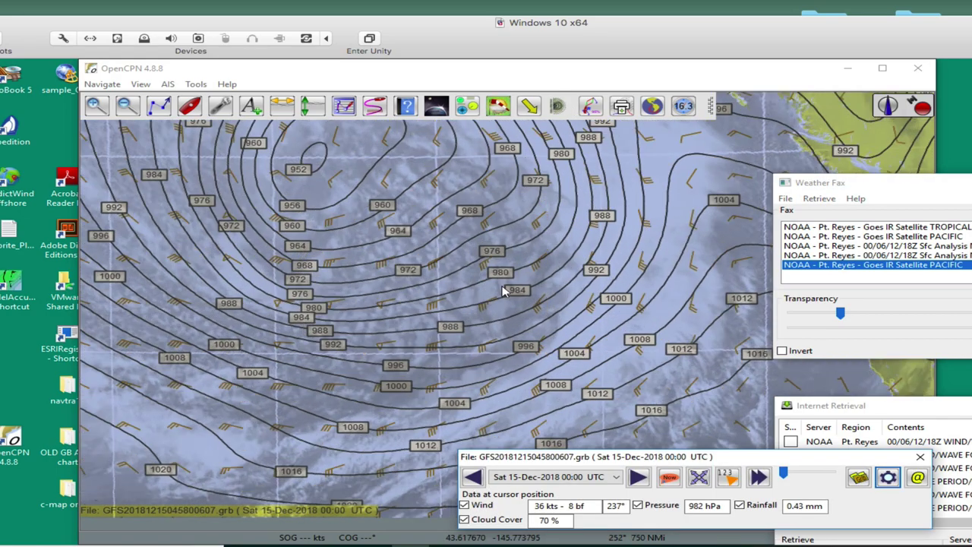
pyautogui.scroll(-4, 502, 291)
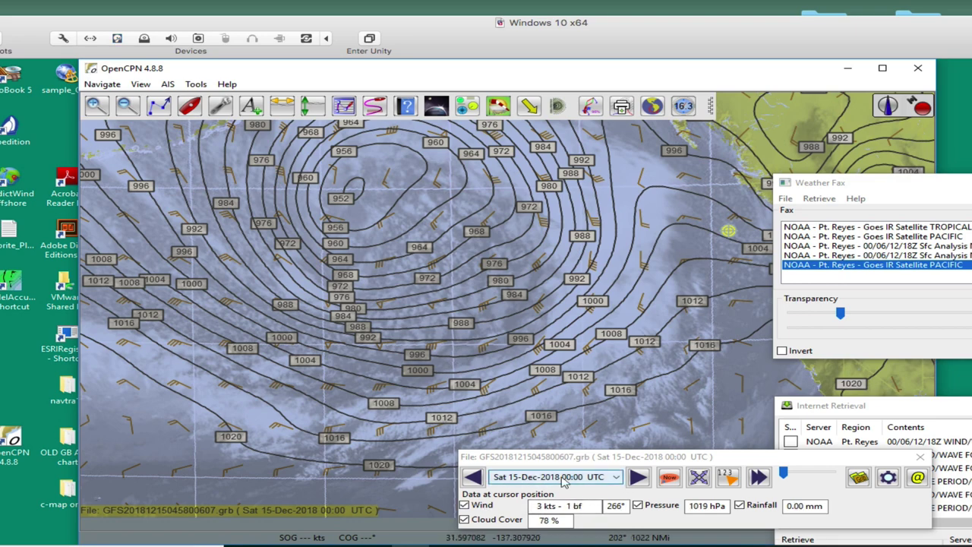
pyautogui.scroll(1, 559, 327)
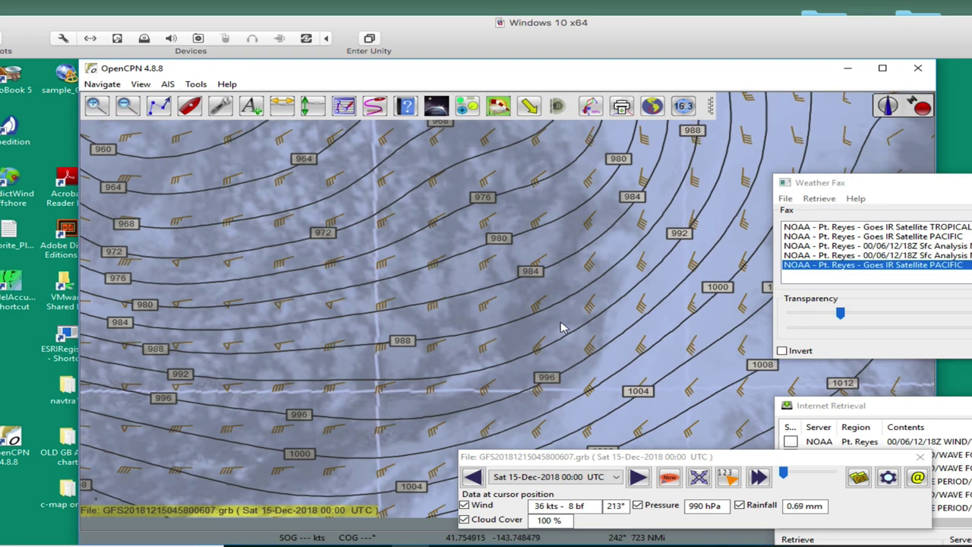
pyautogui.scroll(-2, 552, 293)
# - Centre the low-pressure system on the chart and bring the fax retrieval list to mid-chart
pyautogui.moveTo(551, 282); pyautogui.dragTo(498, 258)
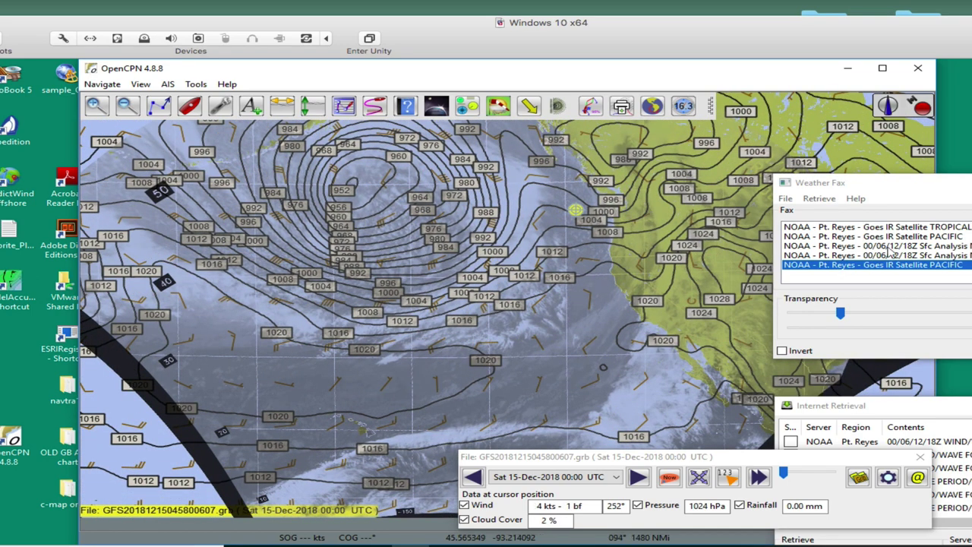
pyautogui.moveTo(942, 409); pyautogui.dragTo(889, 439)
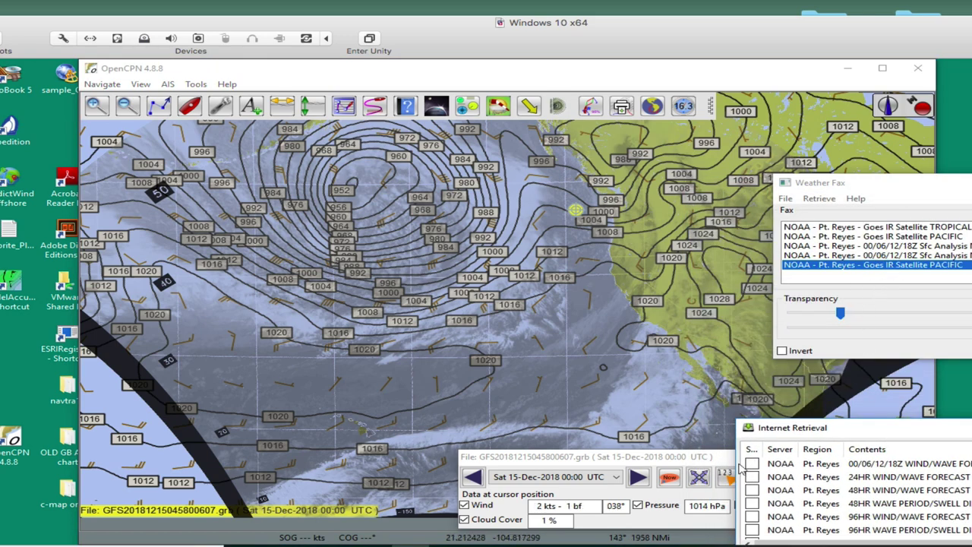
pyautogui.moveTo(888, 429); pyautogui.dragTo(405, 153)
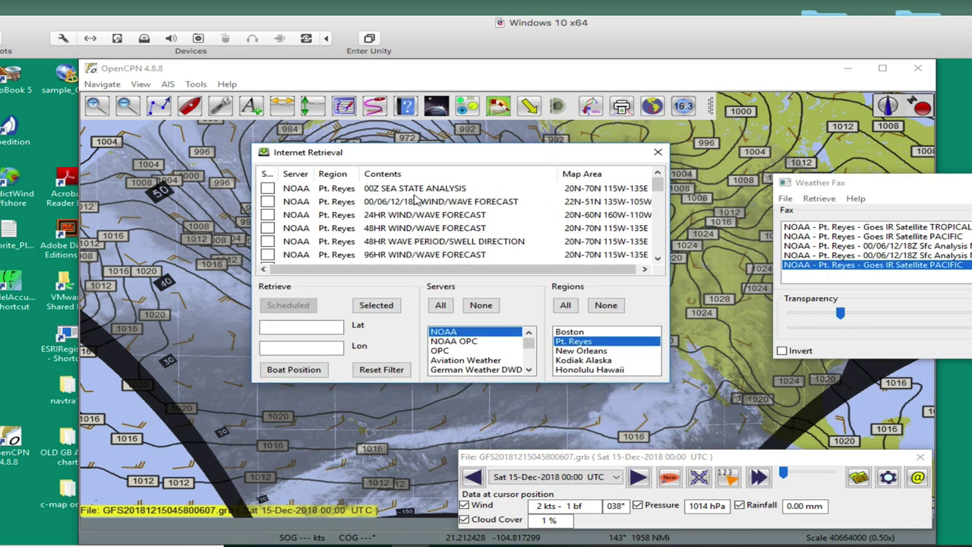
pyautogui.moveTo(657, 189); pyautogui.dragTo(663, 269)
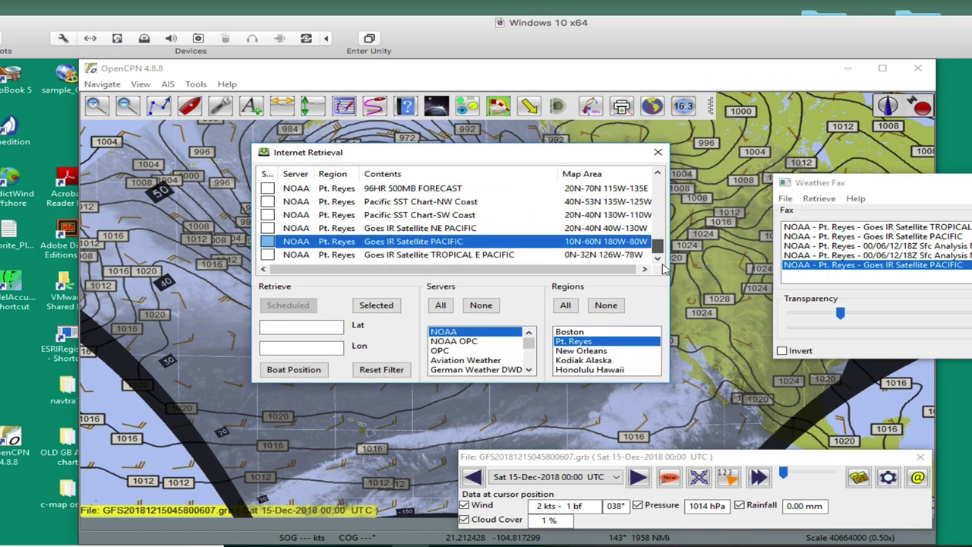
# - Retrieve the Goes IR Satellite TROPICAL E PACIFIC fax, reusing the already downloaded file
pyautogui.click(464, 256)
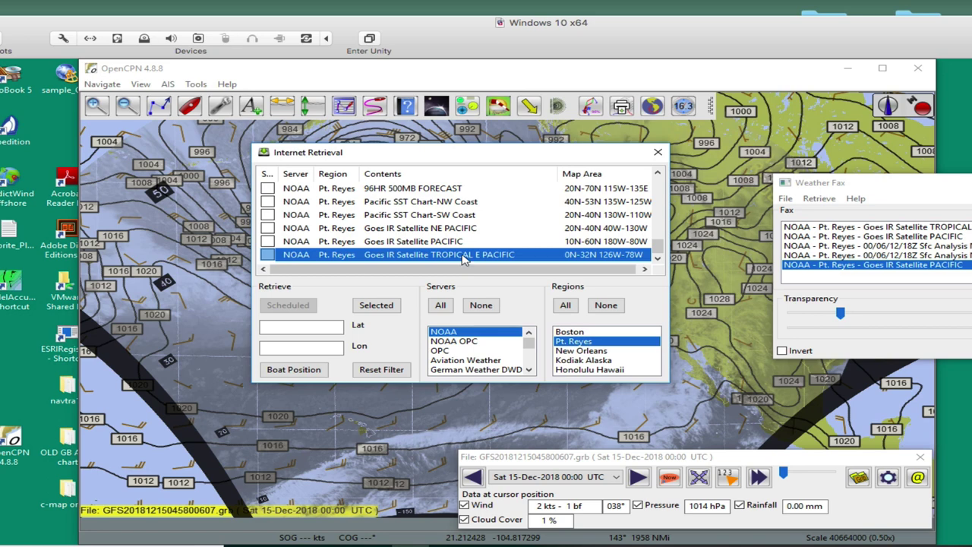
pyautogui.doubleClick(463, 257)
pyautogui.click(379, 275)
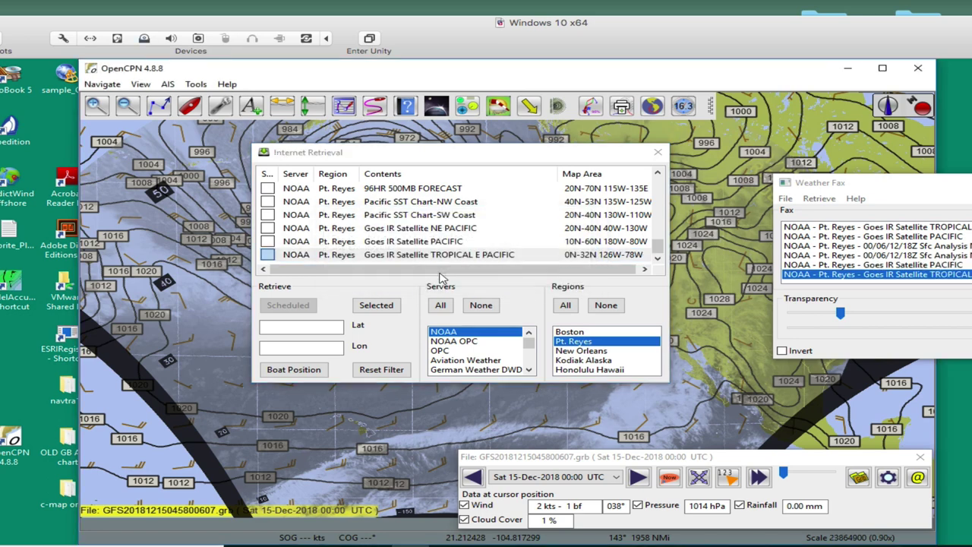
# - Move the fax retrieval list aside, off the tropical fax overlay
pyautogui.moveTo(503, 158); pyautogui.dragTo(915, 382)
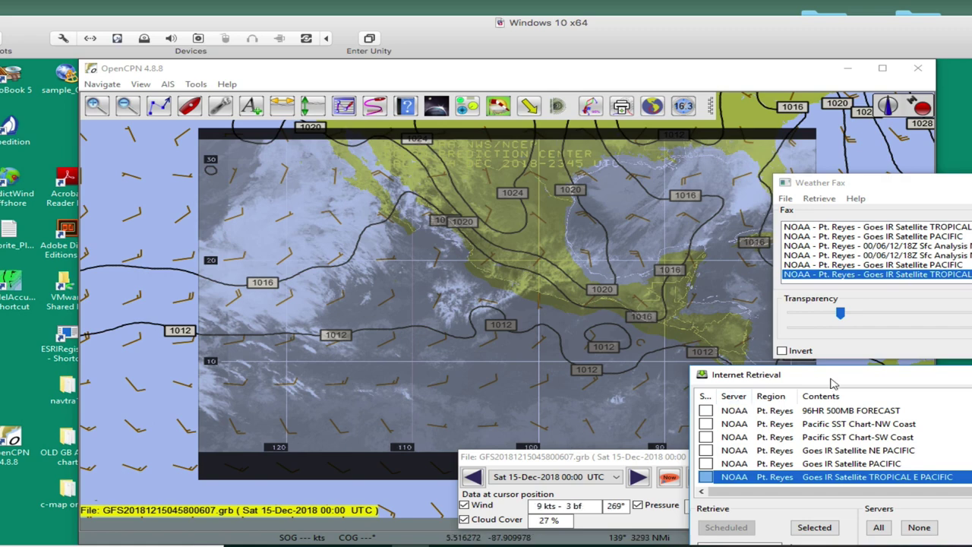
pyautogui.moveTo(830, 384); pyautogui.dragTo(968, 391)
pyautogui.scroll(2, 524, 278)
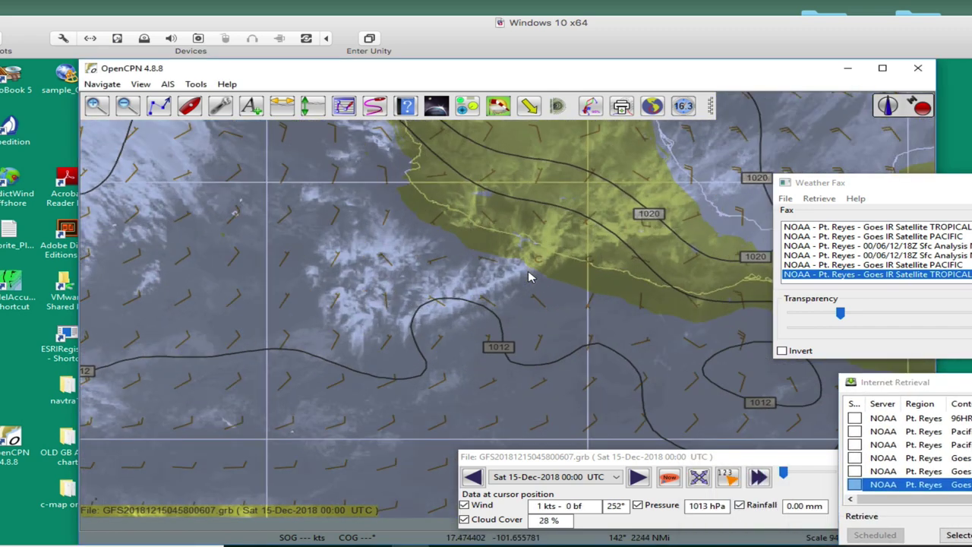
pyautogui.scroll(-3, 529, 277)
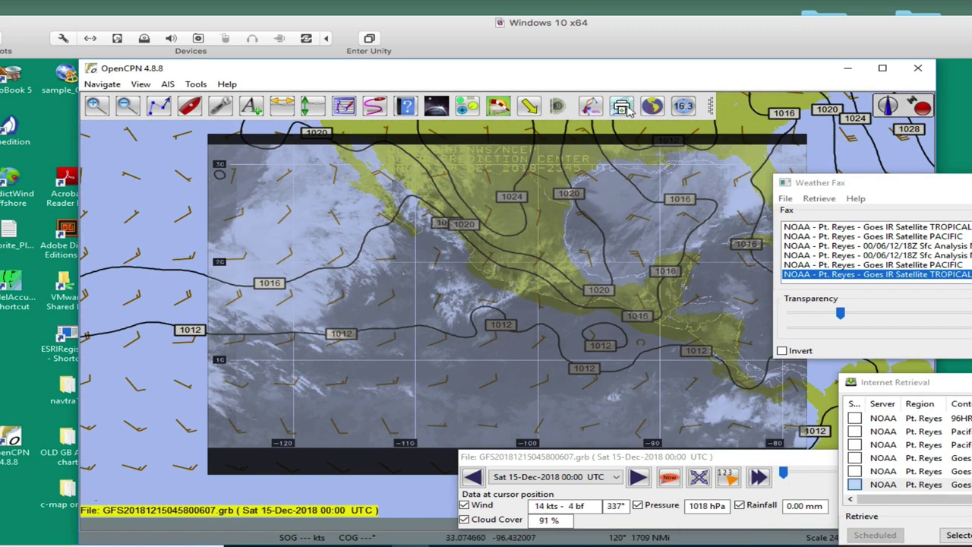
# - Hide the GRIB isobars and wind barbs and centre the tropical fax over Mexico
pyautogui.click(497, 107)
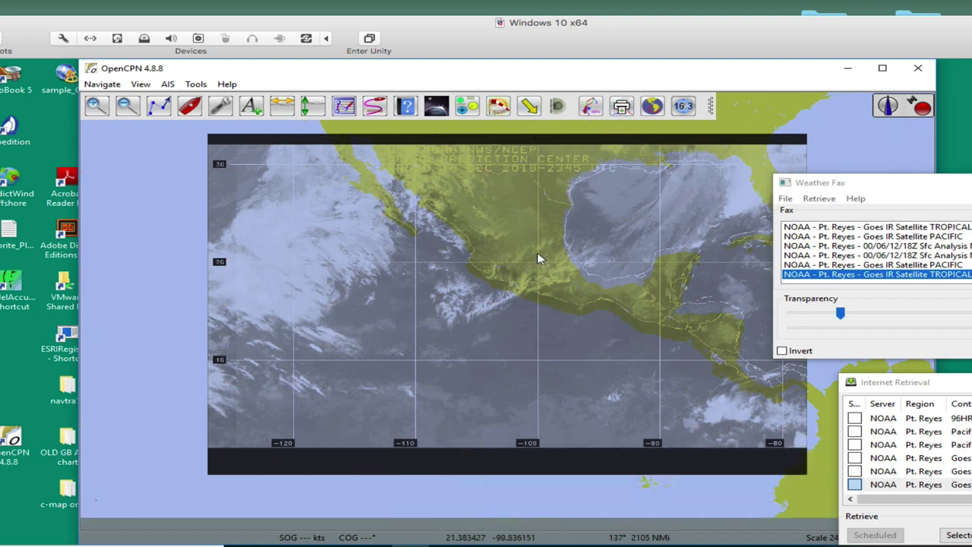
pyautogui.scroll(1, 525, 257)
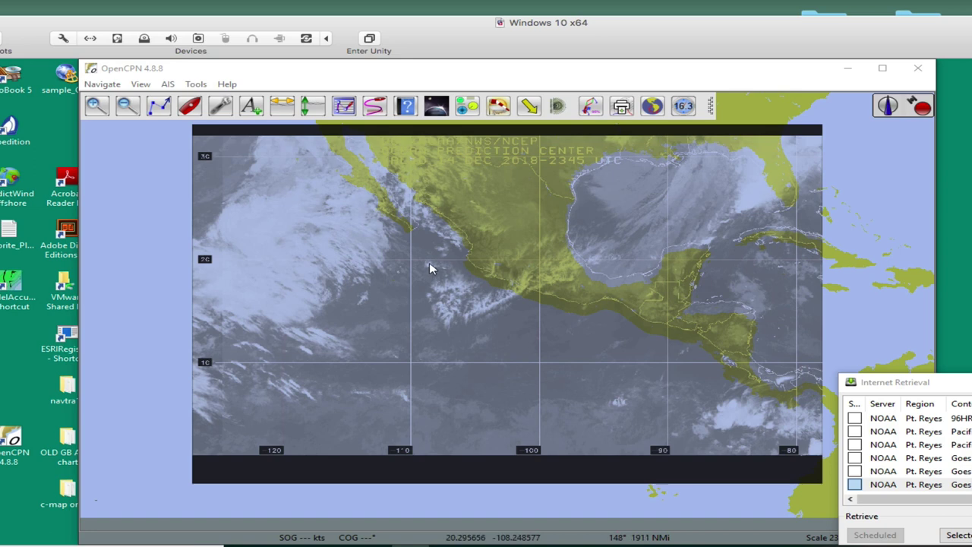
pyautogui.moveTo(488, 265); pyautogui.dragTo(429, 287)
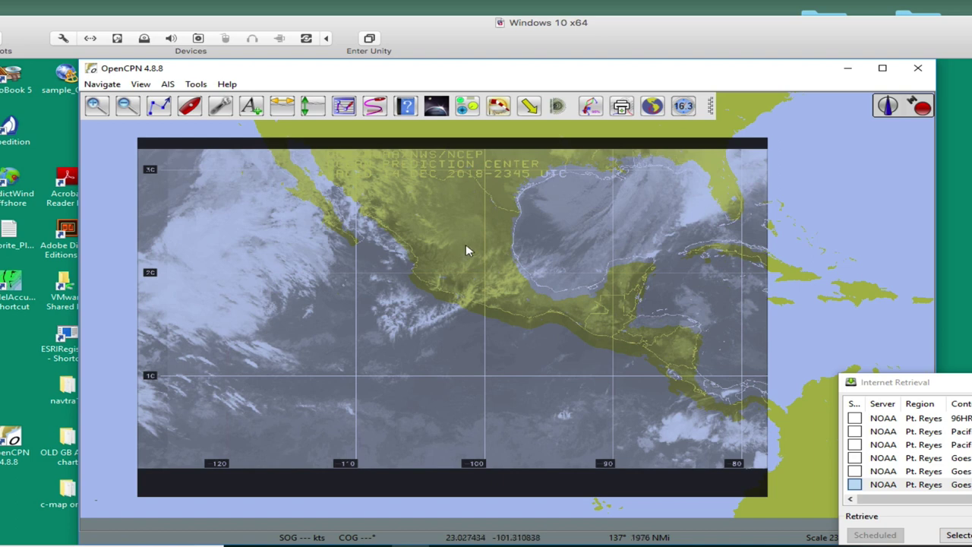
pyautogui.moveTo(465, 244); pyautogui.dragTo(470, 226)
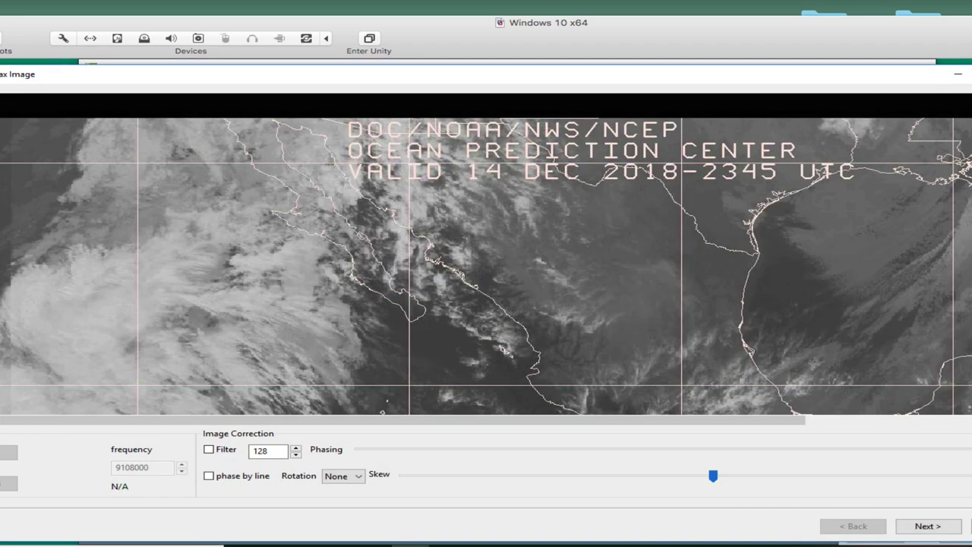
# - Close the fax image window and open the tropical fax for editing from the weather fax list
pyautogui.doubleClick(797, 83)
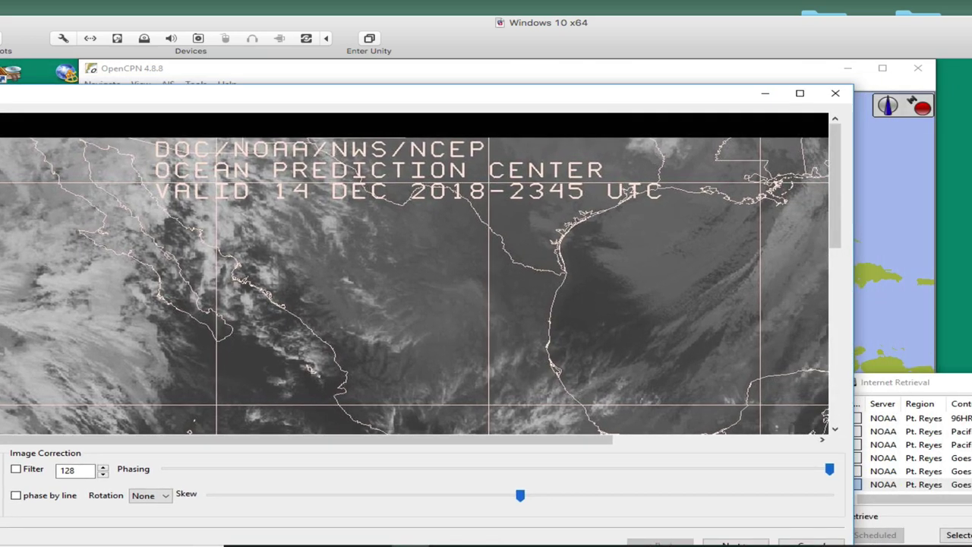
pyautogui.click(835, 93)
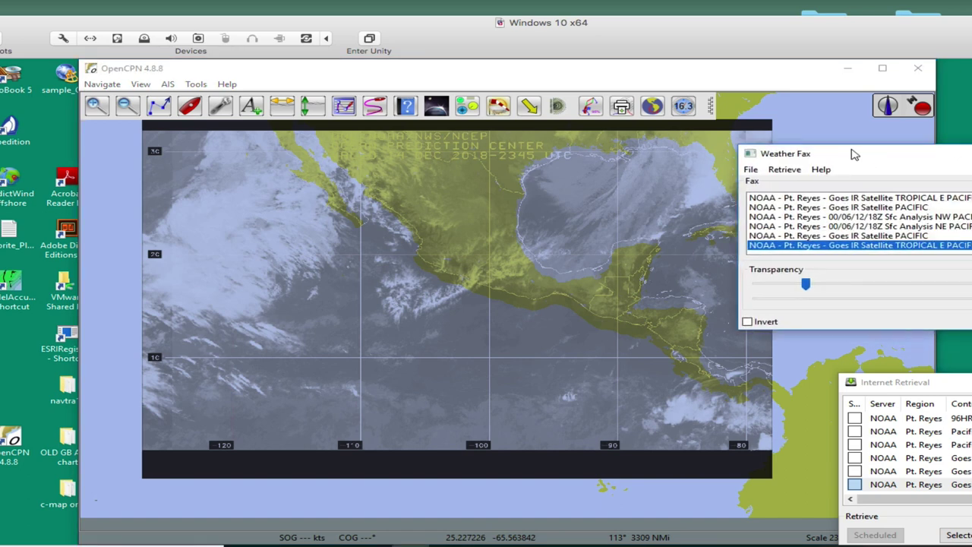
pyautogui.moveTo(852, 149); pyautogui.dragTo(887, 177)
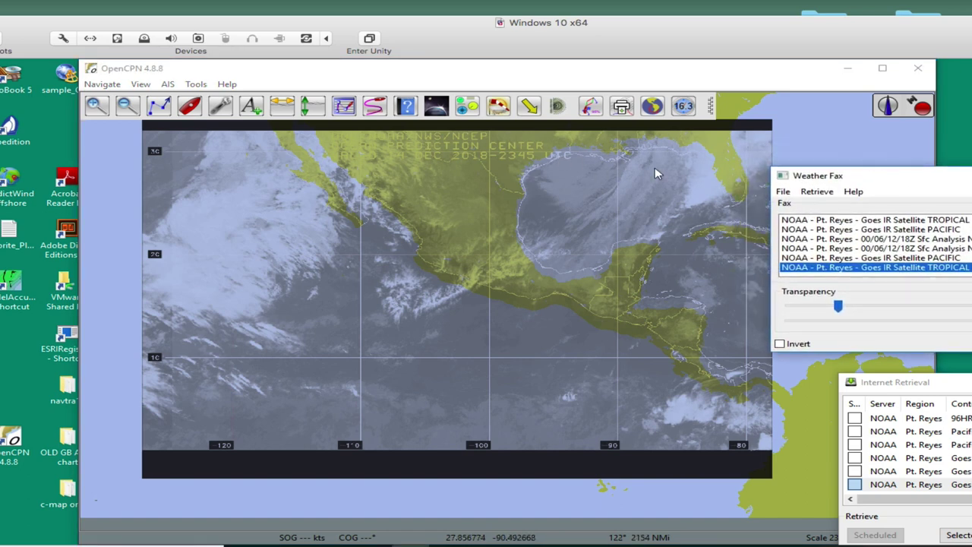
pyautogui.click(791, 196)
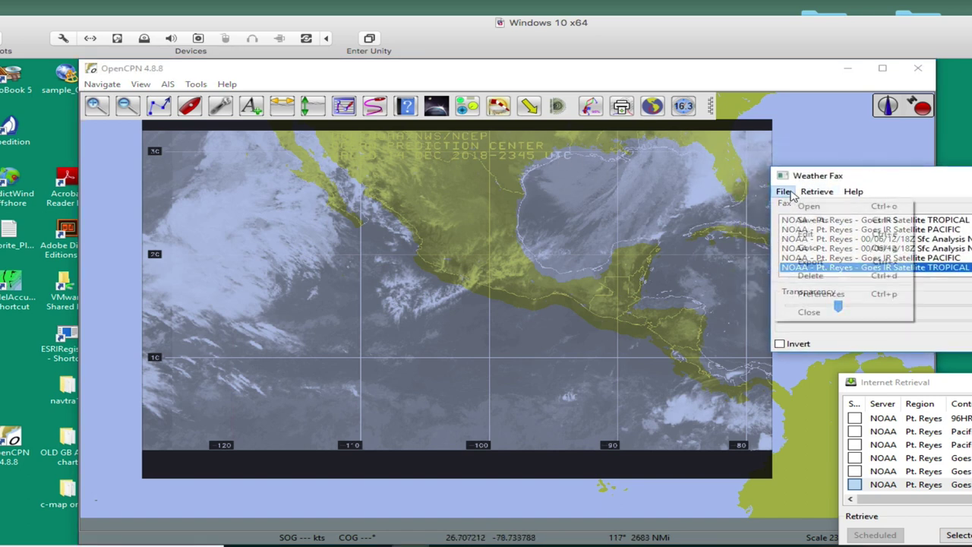
pyautogui.click(803, 238)
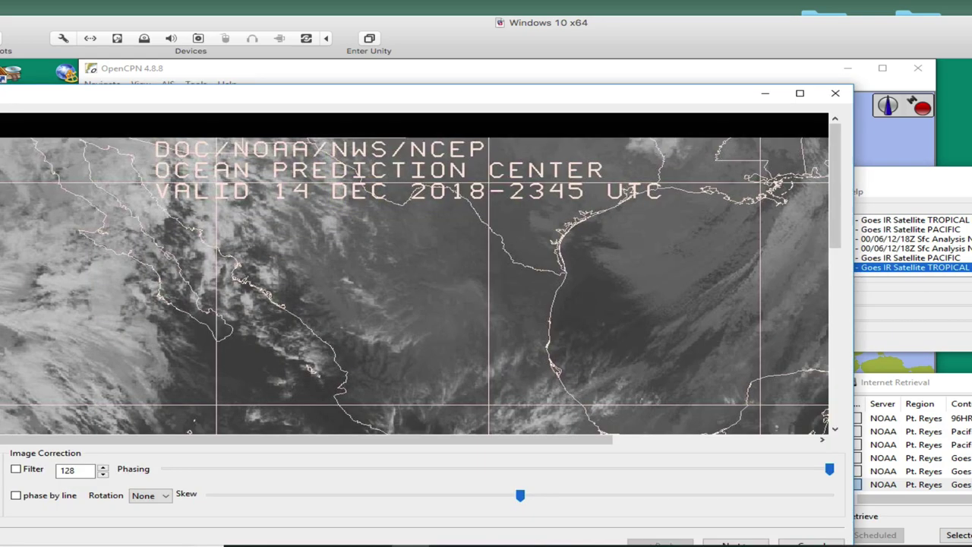
# - Enlarge the fax editing window and shrink and reposition the virtual machine window
pyautogui.moveTo(536, 102); pyautogui.dragTo(640, 66)
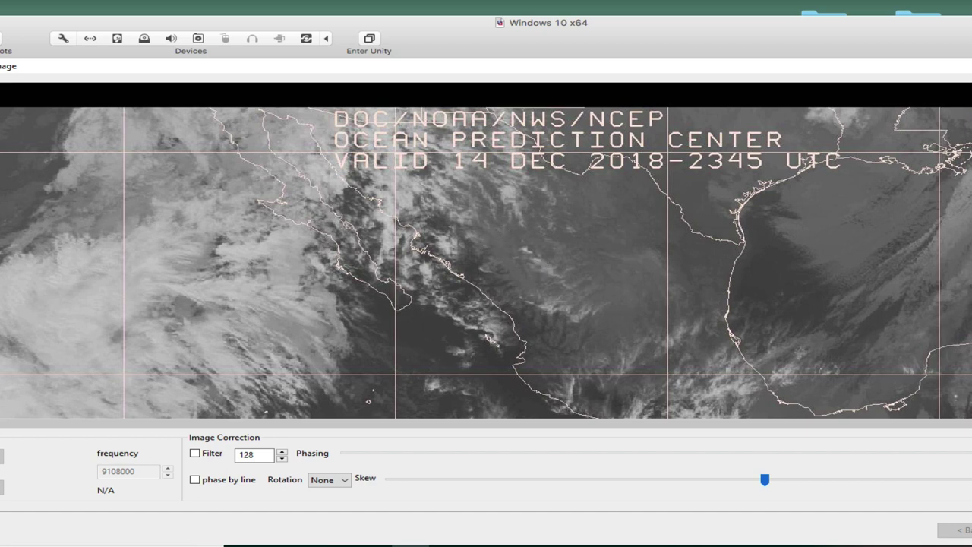
pyautogui.moveTo(971, 545); pyautogui.dragTo(792, 524)
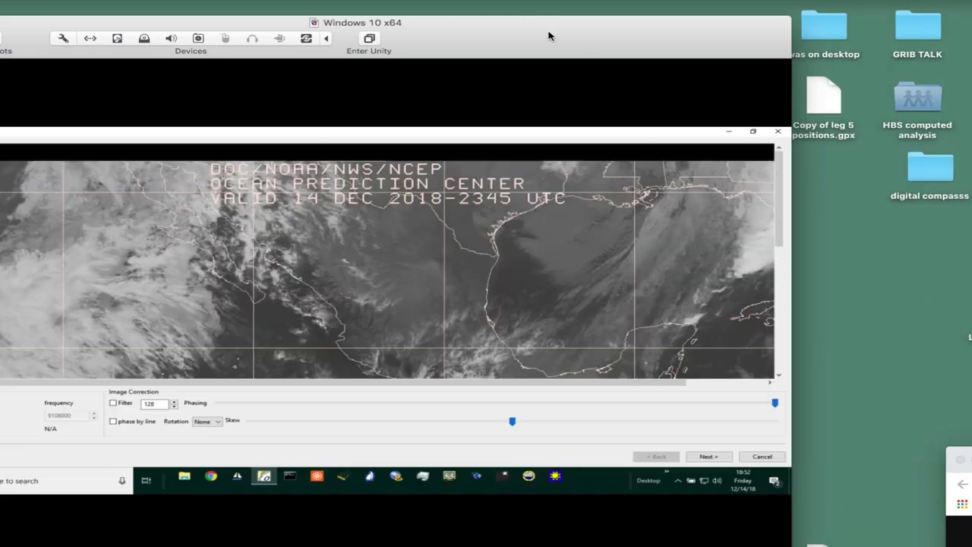
pyautogui.moveTo(550, 36); pyautogui.dragTo(656, 19)
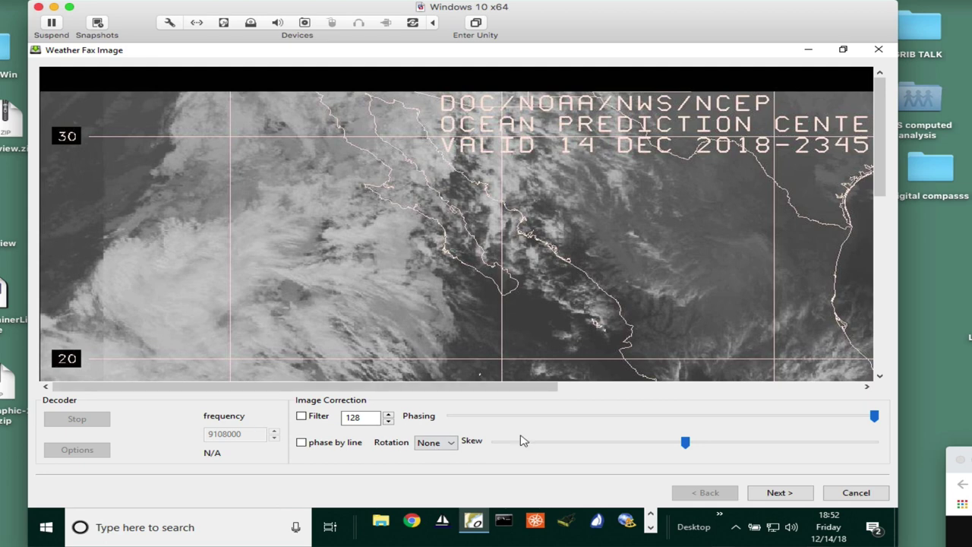
# - On the Image Coordinates page, choose fixed-flat input mapping and check the first point's latitude
pyautogui.click(780, 493)
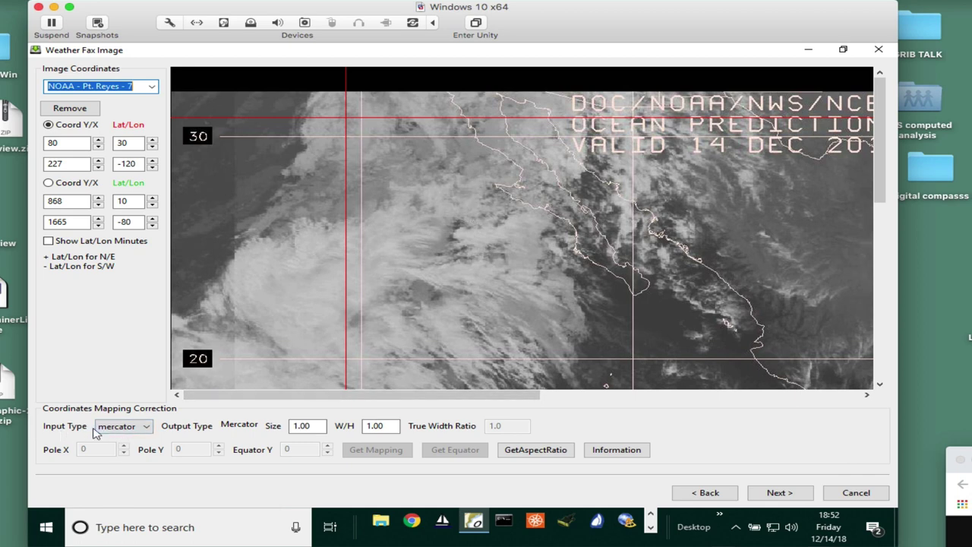
pyautogui.click(148, 430)
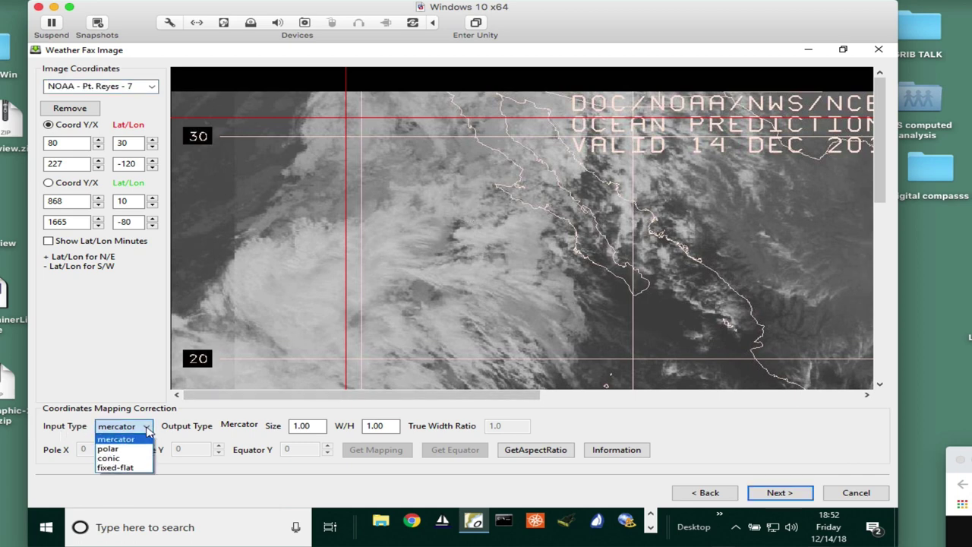
pyautogui.click(124, 468)
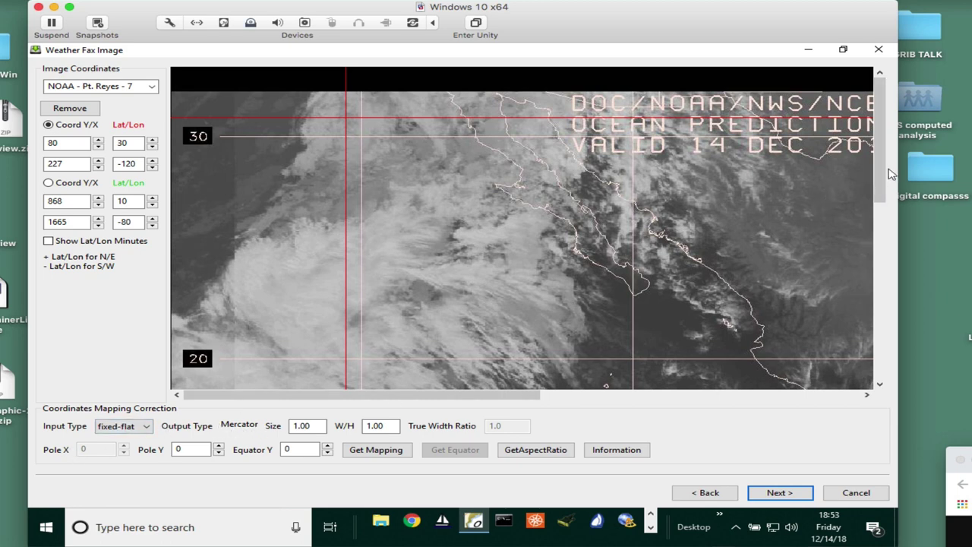
pyautogui.moveTo(881, 174); pyautogui.dragTo(862, 166)
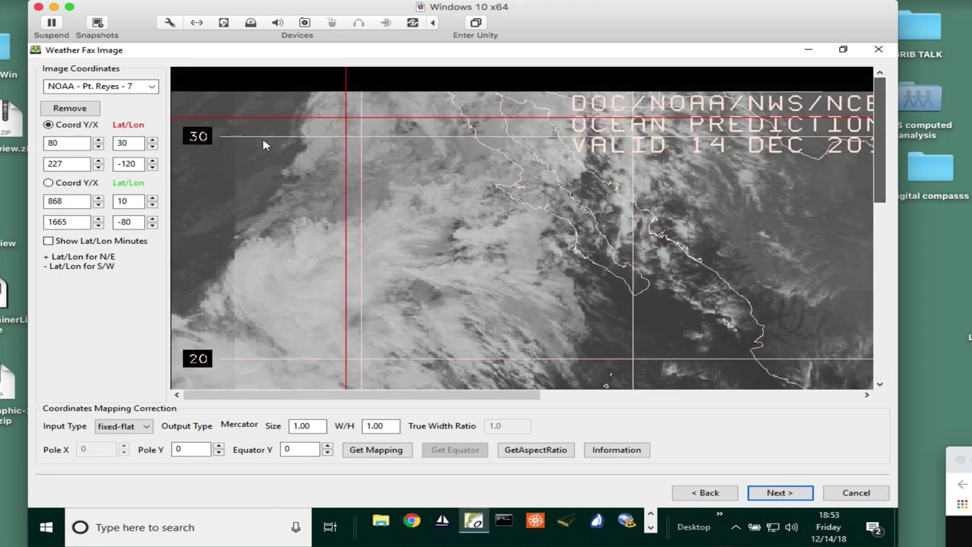
pyautogui.click(139, 145)
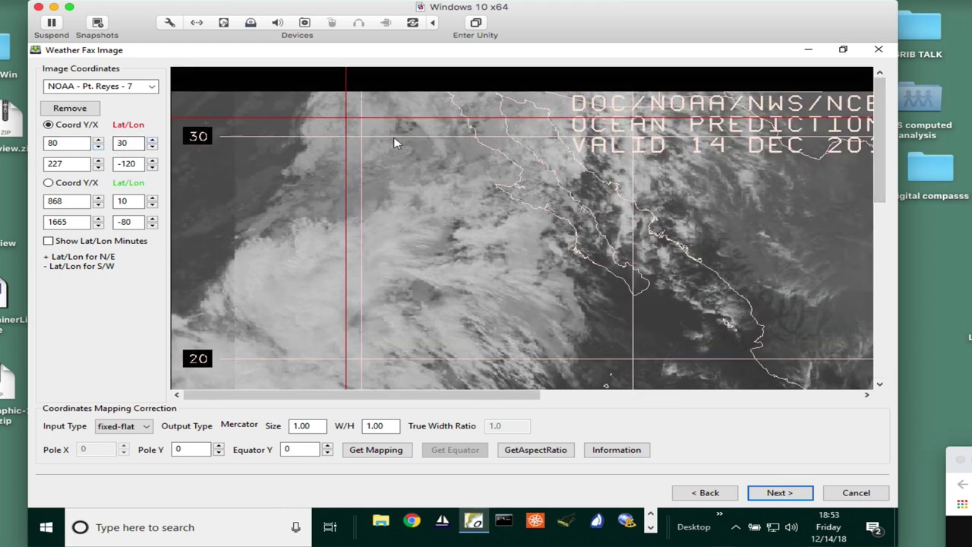
pyautogui.moveTo(873, 176); pyautogui.dragTo(871, 141)
# - Place the first reference point on the 30°N 120°W grid crossing and check its values
pyautogui.click(362, 141)
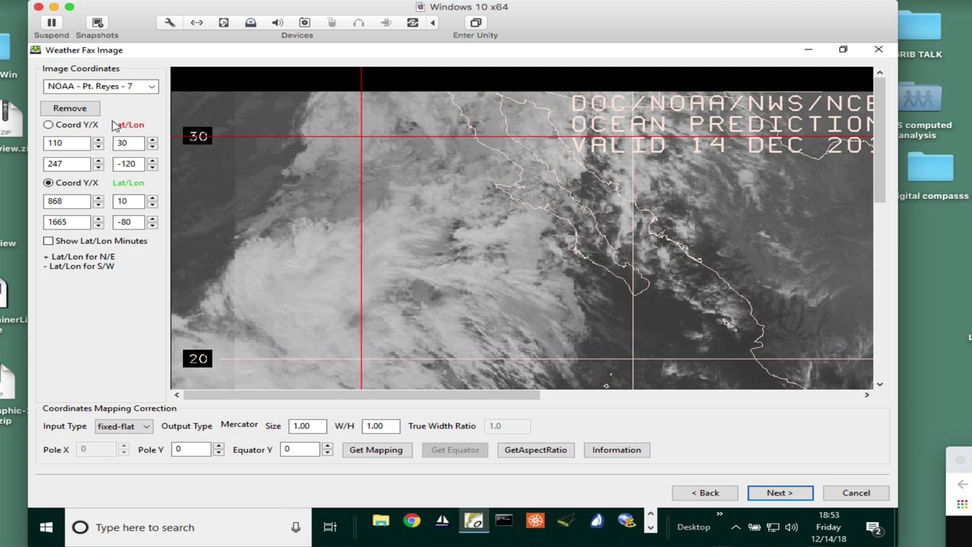
pyautogui.click(116, 164)
pyautogui.click(67, 143)
# - Scroll the fax to the 10°N 80°W crossing and place the second reference point there
pyautogui.moveTo(493, 392); pyautogui.dragTo(872, 384)
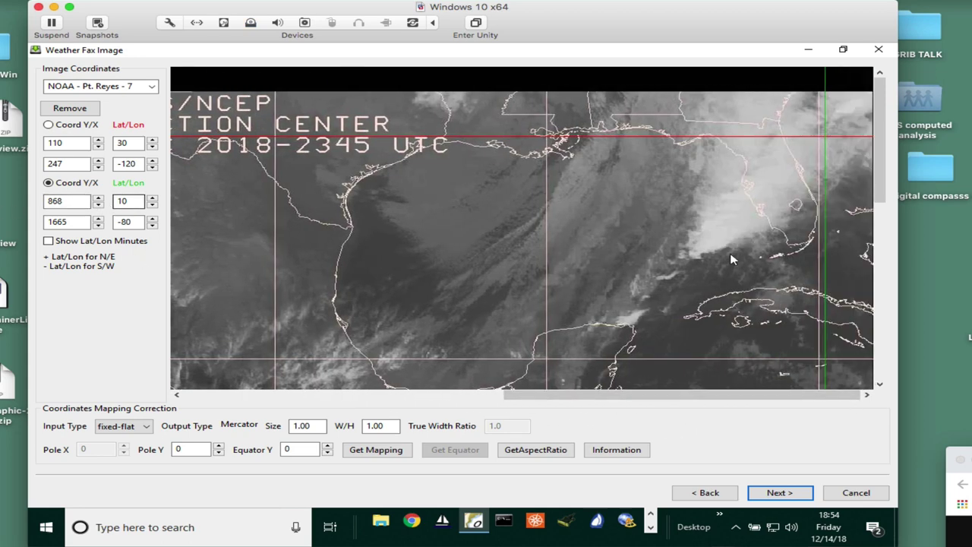
pyautogui.moveTo(844, 394); pyautogui.dragTo(460, 356)
pyautogui.scroll(-1, 462, 304)
pyautogui.scroll(-5, 463, 318)
pyautogui.moveTo(538, 400); pyautogui.dragTo(859, 422)
pyautogui.moveTo(883, 186); pyautogui.dragTo(873, 370)
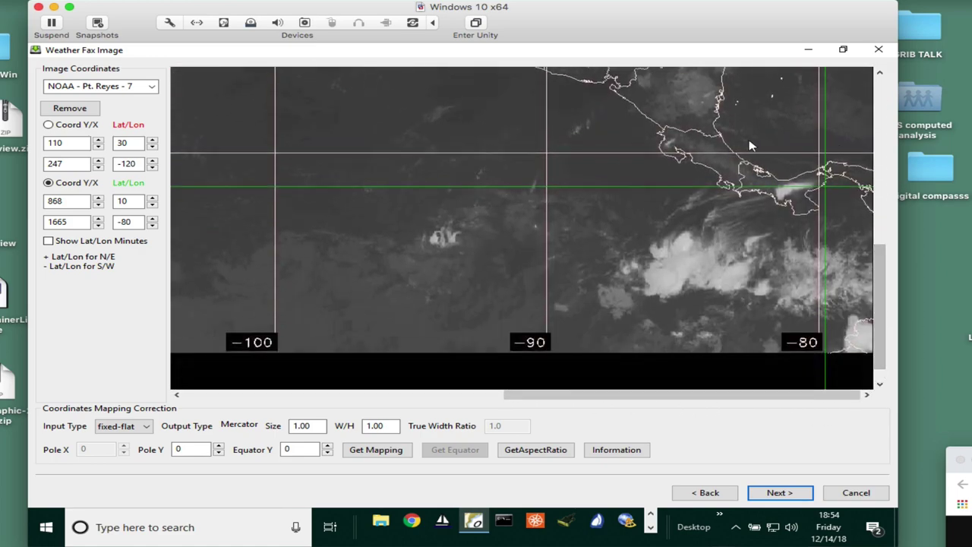
pyautogui.moveTo(549, 396); pyautogui.dragTo(747, 390)
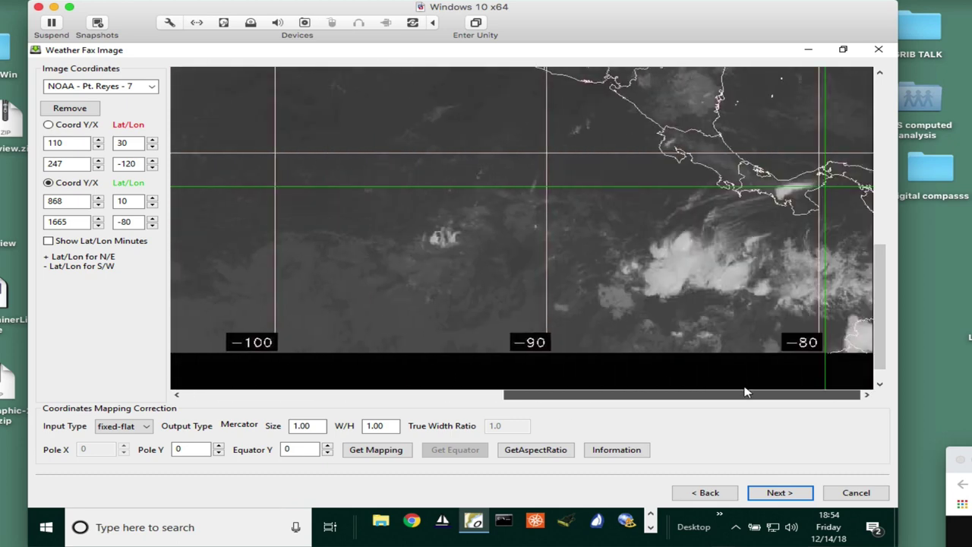
pyautogui.click(819, 153)
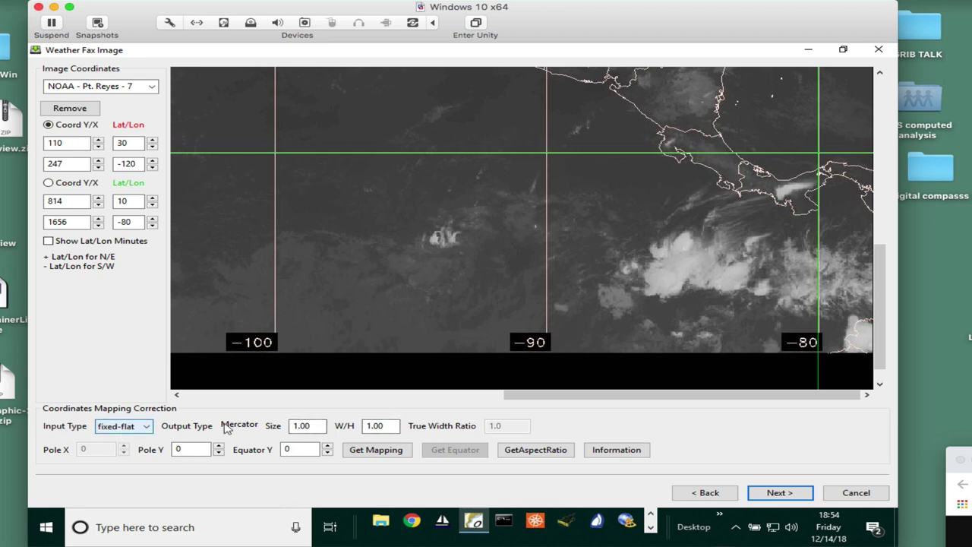
# - Clear the mapping failure, then compute aspect ratio W/H 0.6089 and the Pole/Equator Y values
pyautogui.click(375, 461)
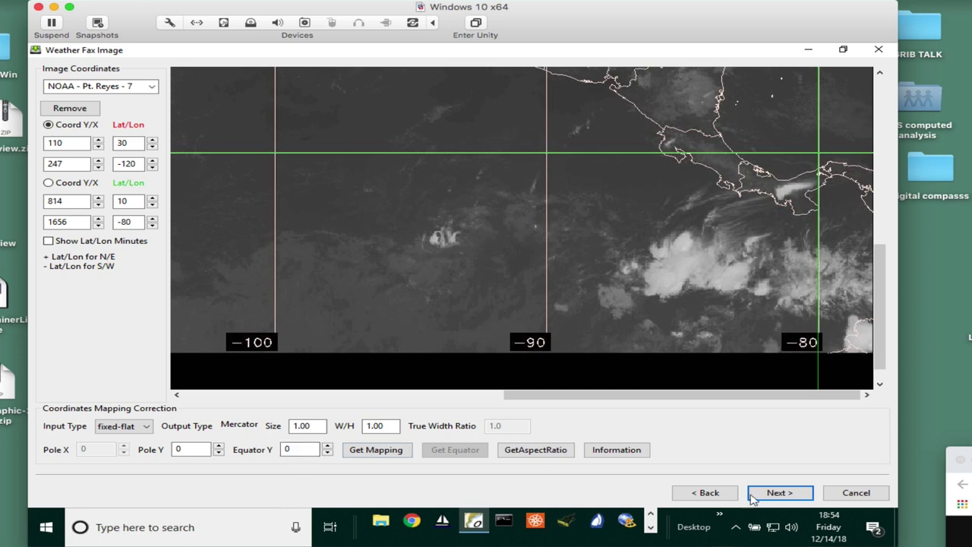
pyautogui.click(780, 493)
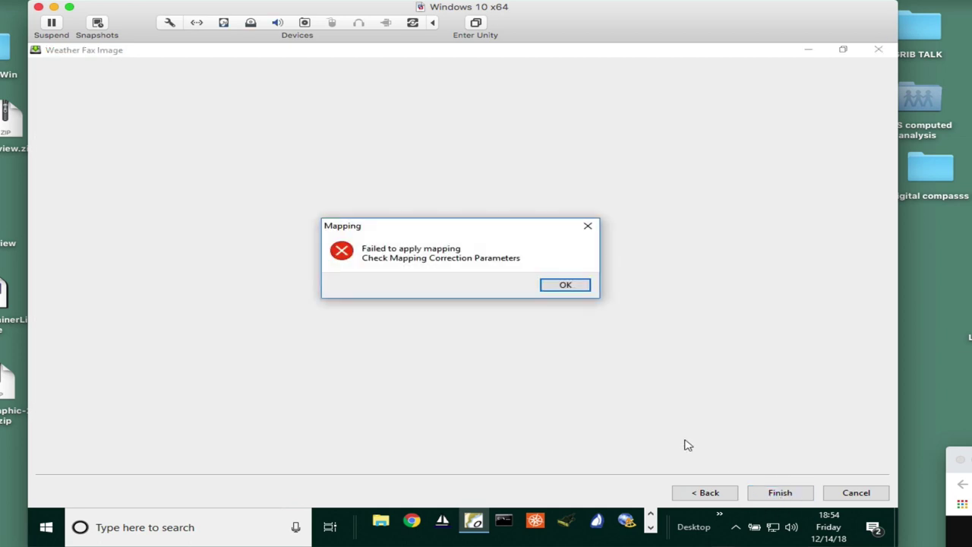
pyautogui.click(562, 288)
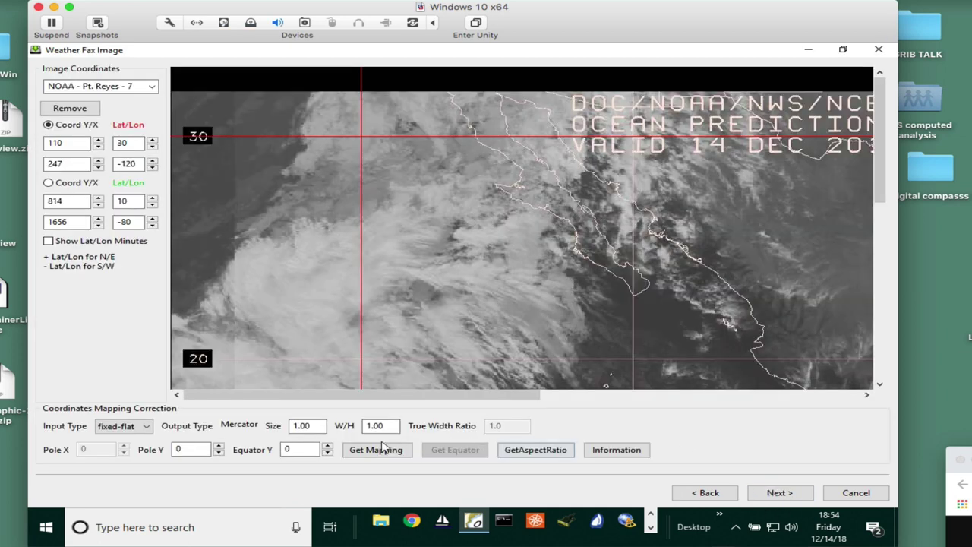
pyautogui.click(372, 450)
pyautogui.click(568, 451)
pyautogui.click(377, 451)
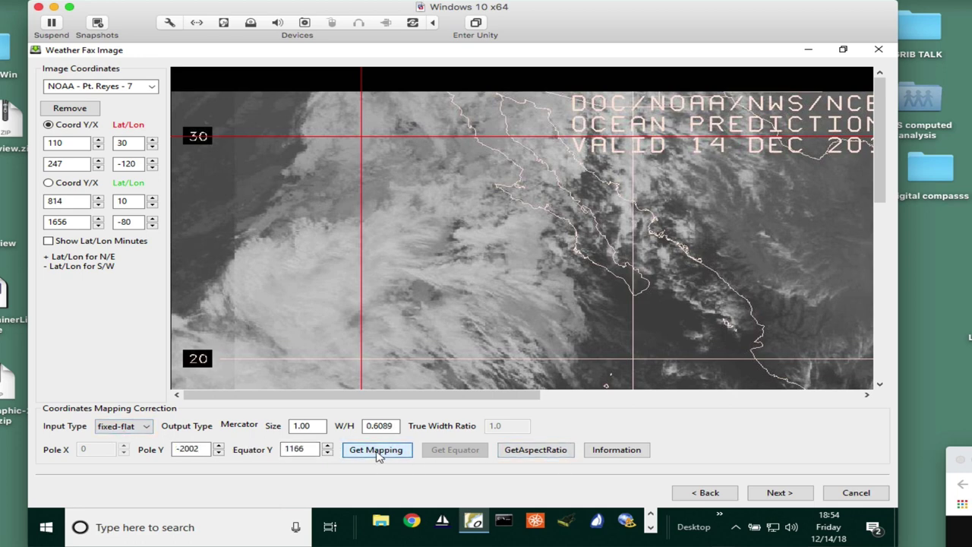
# - Check Pole Y -2002 and Equator Y 1166, read the mapping help, and advance to the final page
pyautogui.click(188, 452)
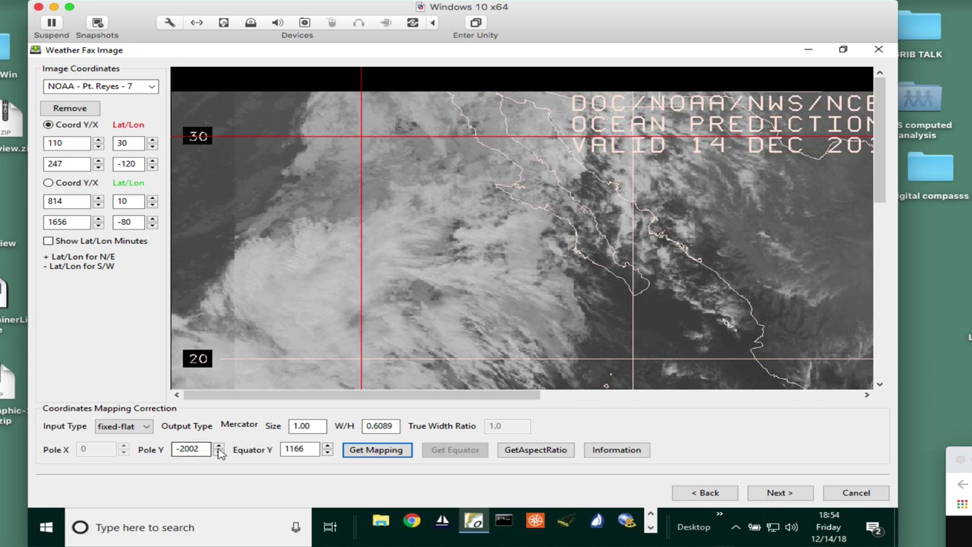
pyautogui.click(304, 449)
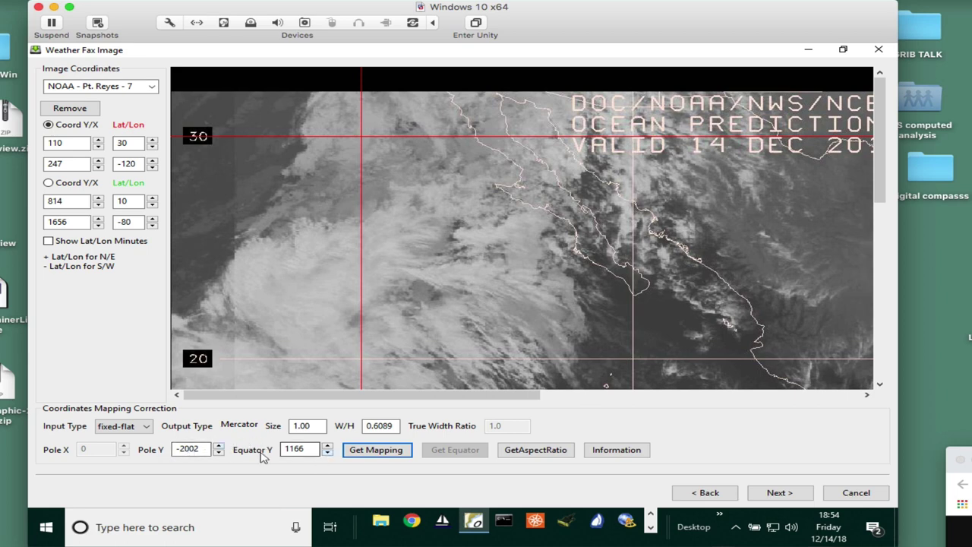
pyautogui.click(386, 450)
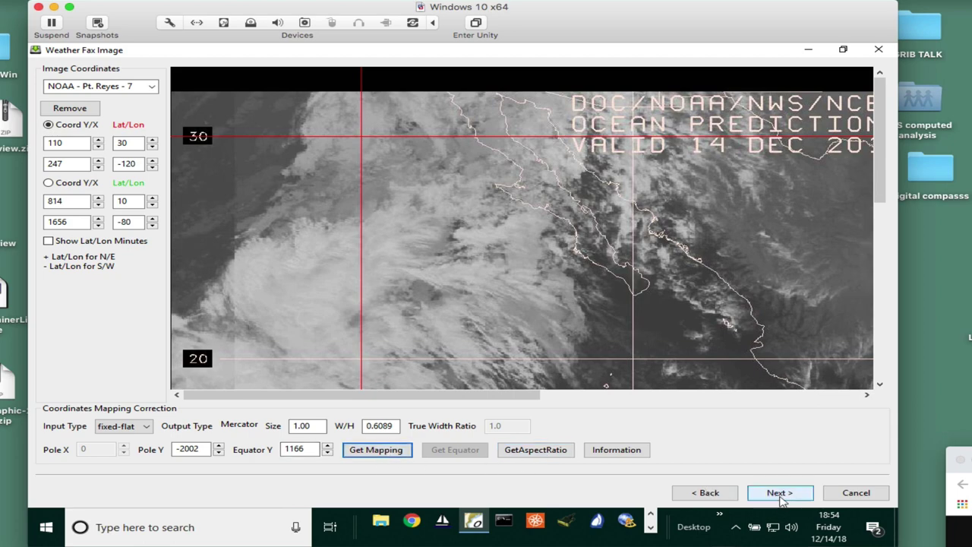
pyautogui.click(616, 454)
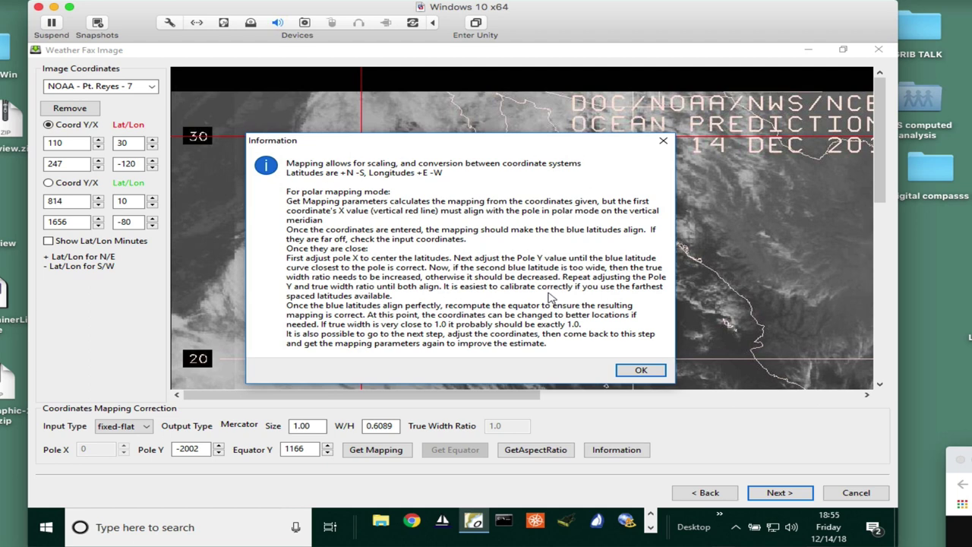
pyautogui.click(642, 371)
pyautogui.click(780, 492)
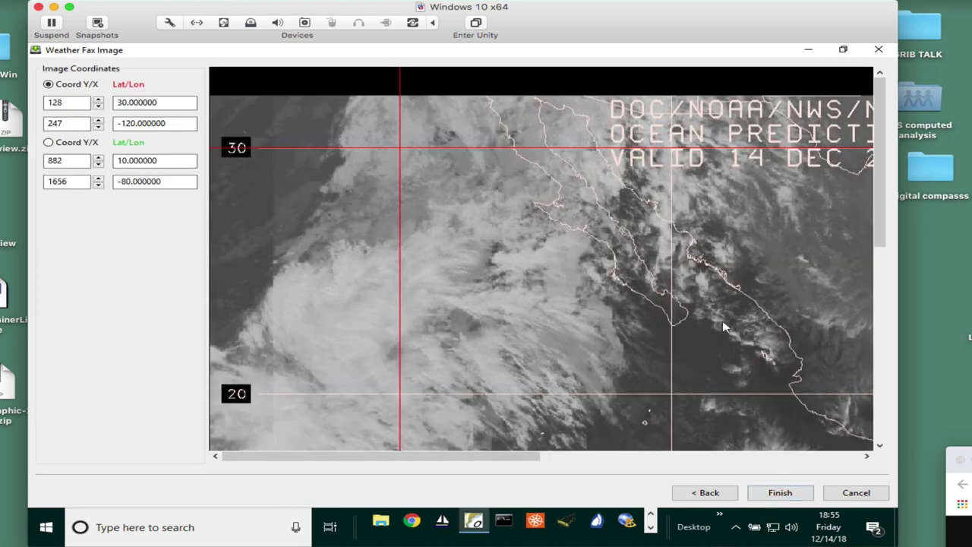
# - Finish the wizard to overlay the remapped fax, moving the dialogs aside and centring the overlay
pyautogui.click(780, 493)
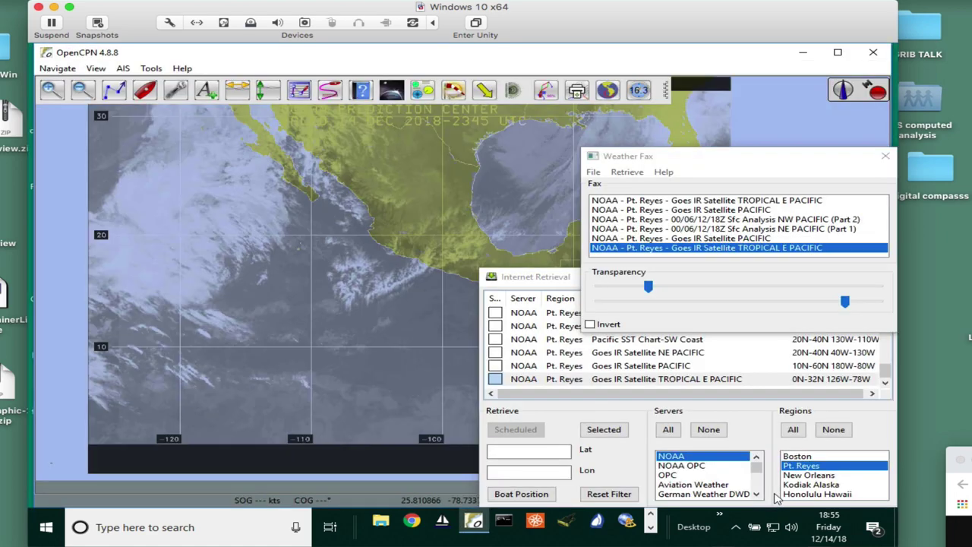
pyautogui.moveTo(711, 158); pyautogui.dragTo(883, 400)
pyautogui.moveTo(638, 284); pyautogui.dragTo(877, 344)
pyautogui.scroll(4, 377, 204)
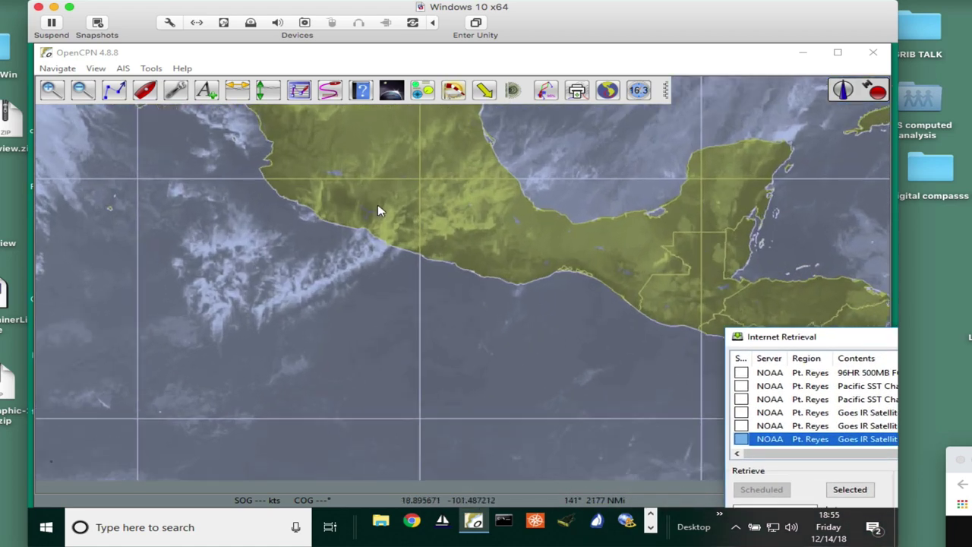
pyautogui.scroll(-5, 378, 204)
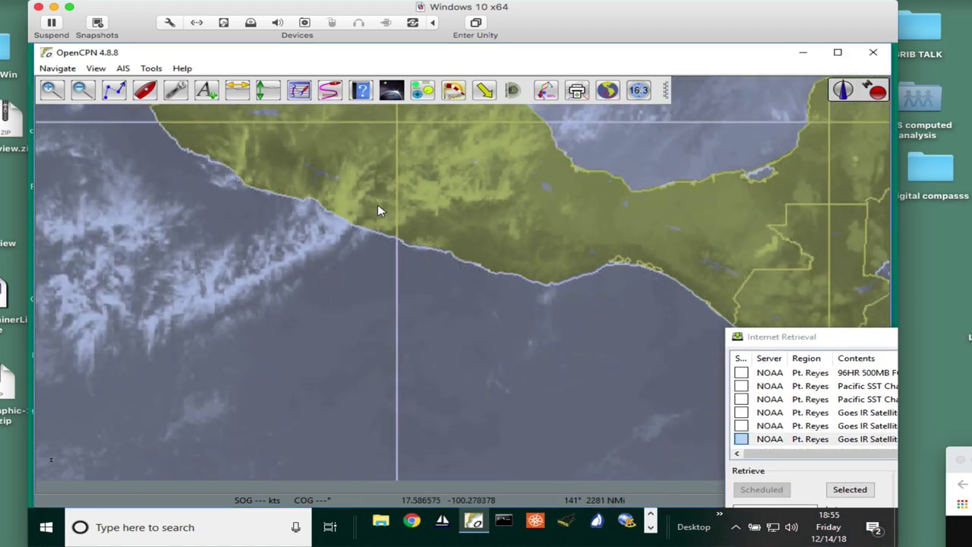
pyautogui.scroll(-2, 377, 205)
pyautogui.moveTo(378, 204); pyautogui.dragTo(425, 205)
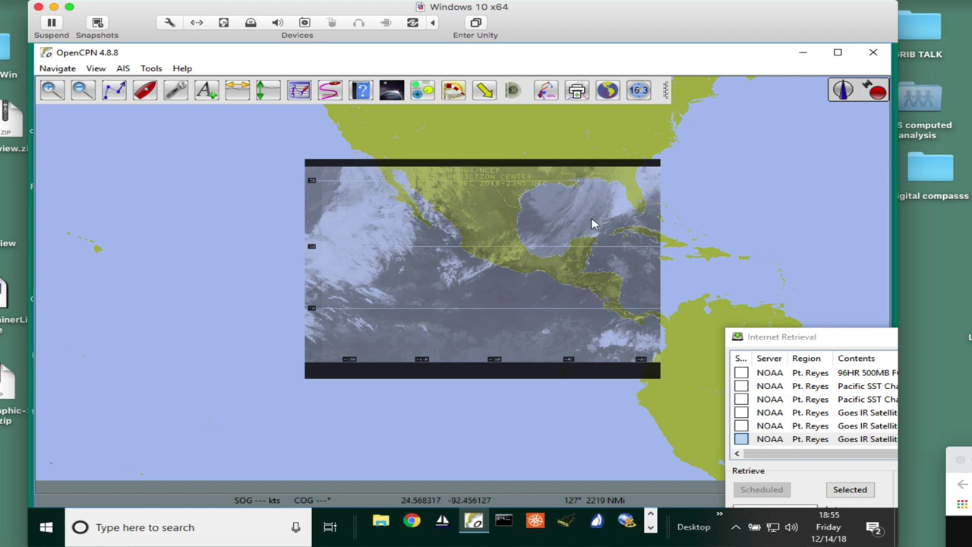
# - Reposition the chart window and bring the whole fax retrieval window into view
pyautogui.moveTo(854, 345); pyautogui.dragTo(840, 236)
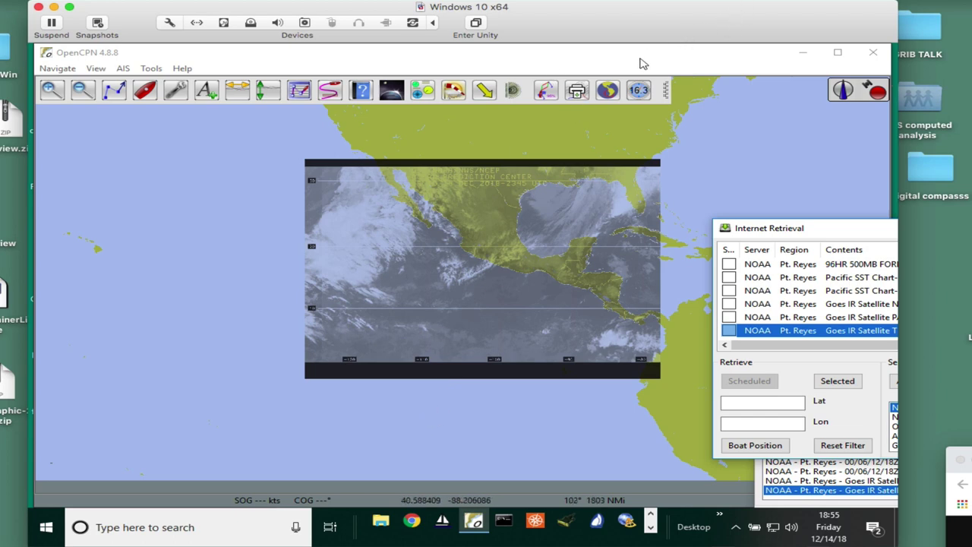
pyautogui.moveTo(639, 63); pyautogui.dragTo(596, 52)
pyautogui.scroll(3, 456, 252)
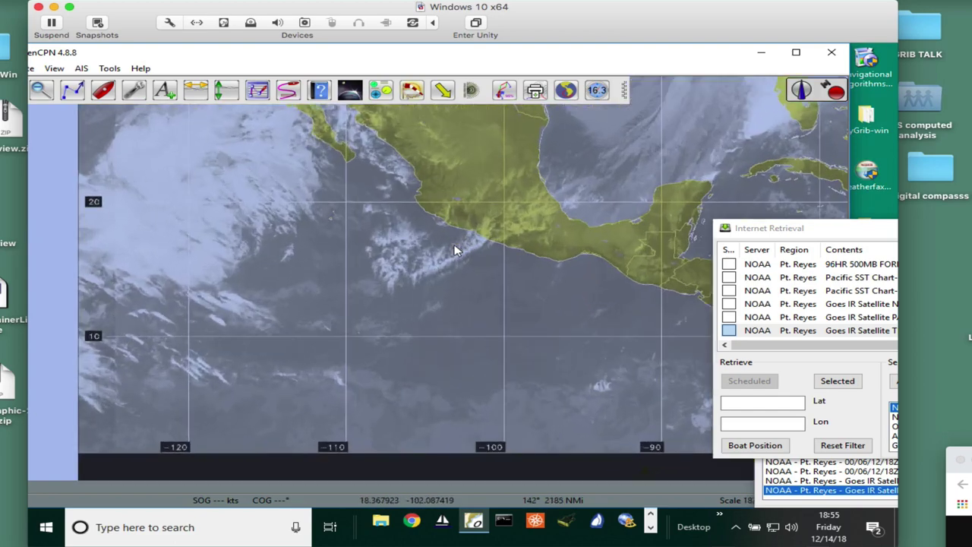
pyautogui.scroll(-3, 454, 250)
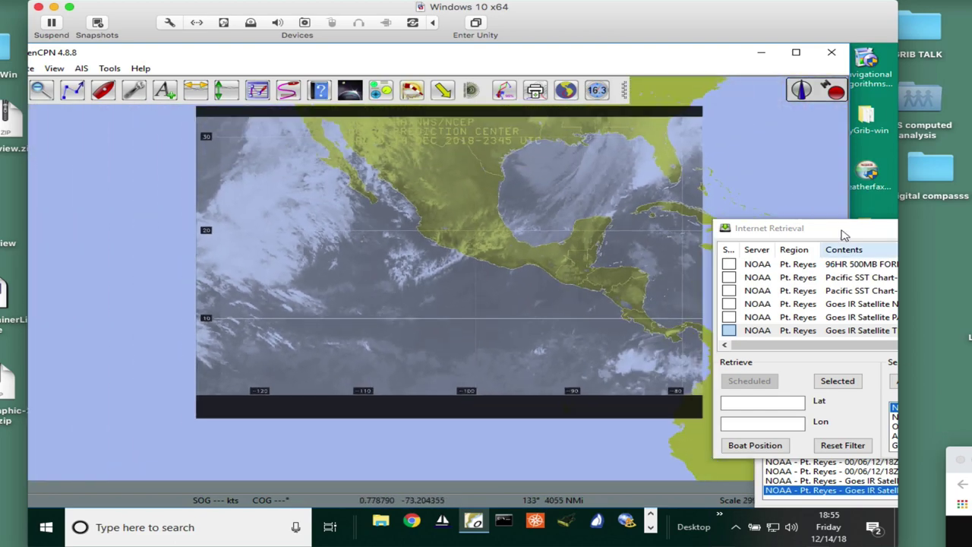
pyautogui.moveTo(846, 232); pyautogui.dragTo(638, 216)
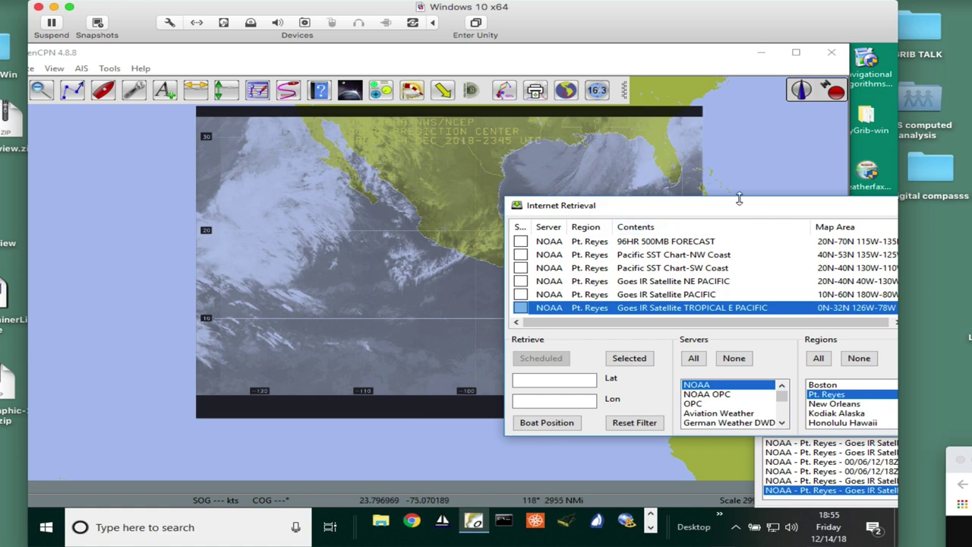